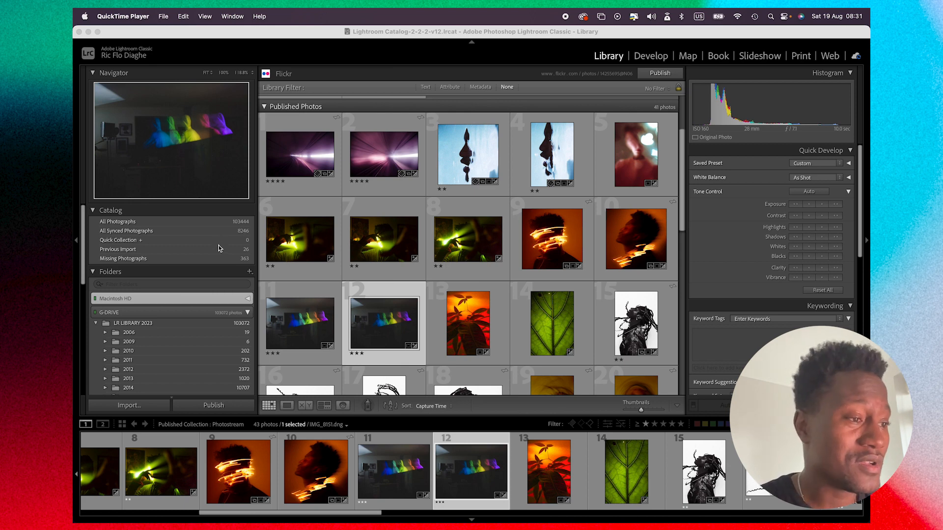
Display the photos of the 2006 folder from LR LIBRARY 2023 on G-DRIVE.
{"action": "scroll", "coordinate": [223, 265], "scroll_direction": "down", "scroll_amount": 1}
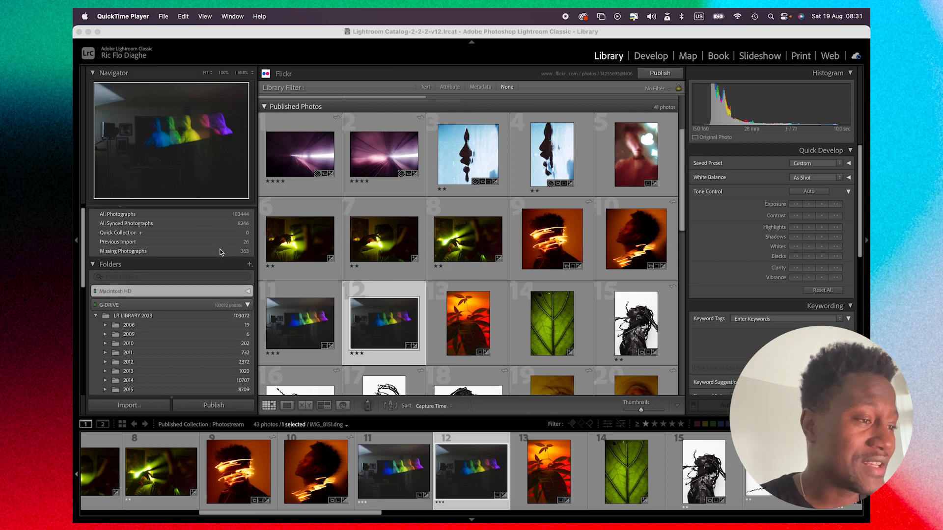
{"action": "scroll", "coordinate": [228, 295], "scroll_direction": "down", "scroll_amount": 2}
{"action": "scroll", "coordinate": [140, 299], "scroll_direction": "down", "scroll_amount": 3}
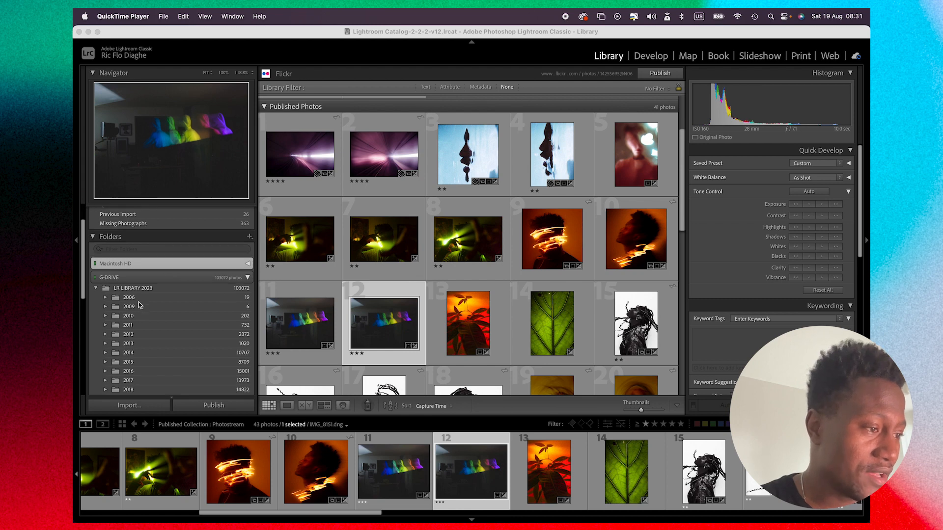
{"action": "scroll", "coordinate": [142, 286], "scroll_direction": "down", "scroll_amount": 1}
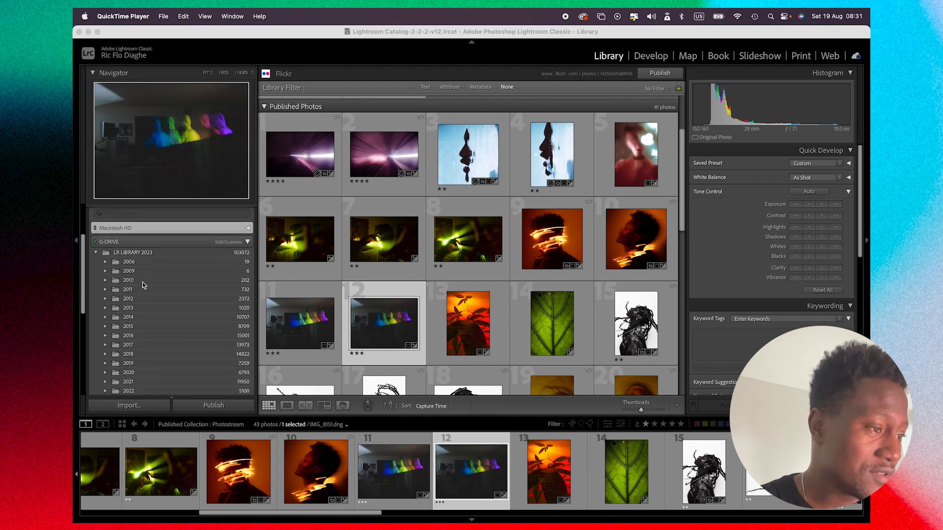
{"action": "scroll", "coordinate": [143, 285], "scroll_direction": "up", "scroll_amount": 1}
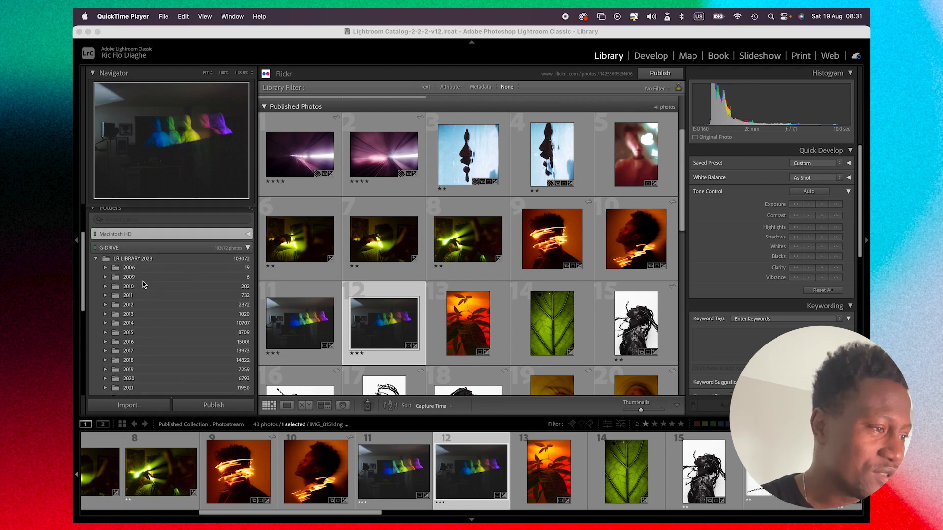
{"action": "scroll", "coordinate": [162, 279], "scroll_direction": "down", "scroll_amount": 1}
{"action": "left_click", "coordinate": [165, 266]}
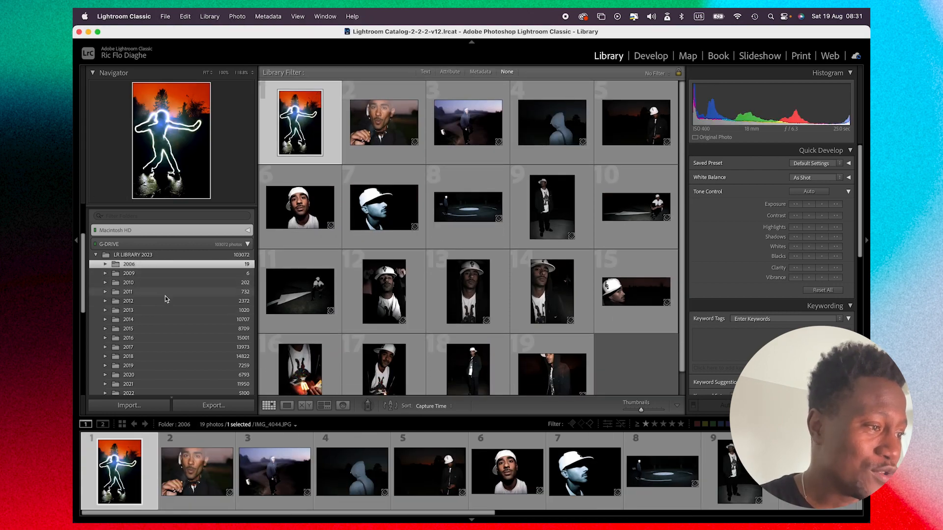
Look through the year folders from 2006 to 2023 inside LR LIBRARY 2023.
{"action": "scroll", "coordinate": [161, 319], "scroll_direction": "down", "scroll_amount": 2}
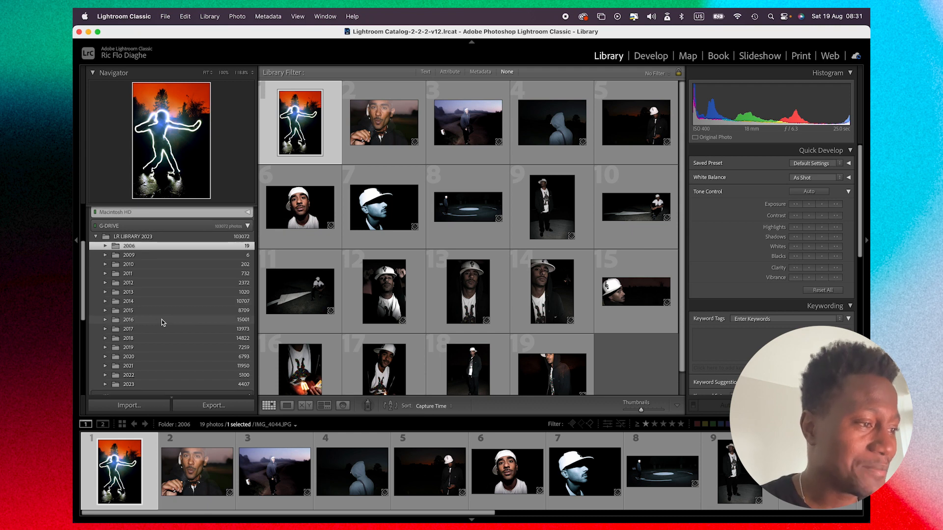
{"action": "scroll", "coordinate": [183, 297], "scroll_direction": "down", "scroll_amount": 1}
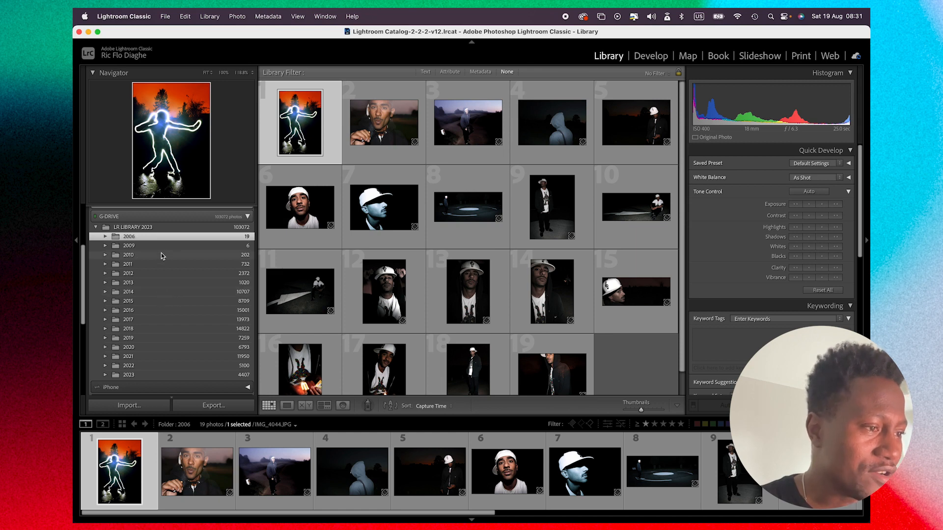
{"action": "scroll", "coordinate": [161, 252], "scroll_direction": "up", "scroll_amount": 2}
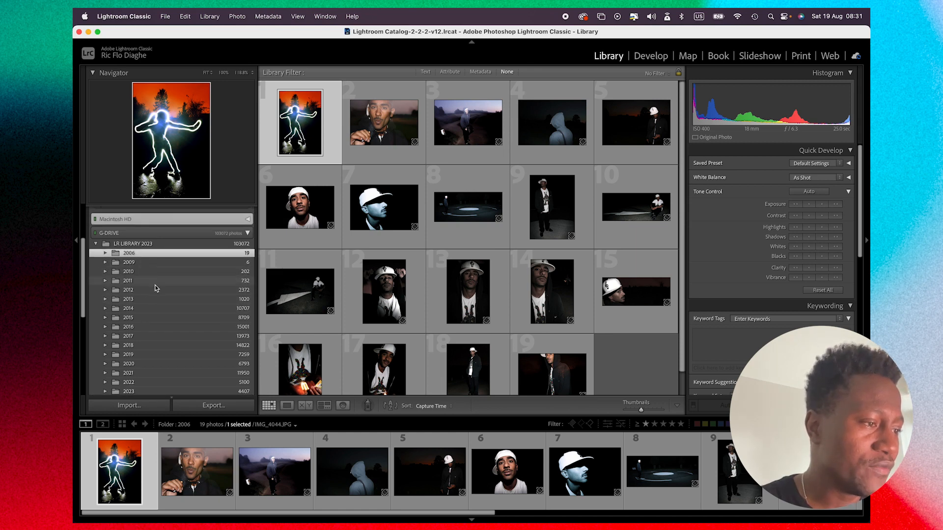
{"action": "scroll", "coordinate": [154, 285], "scroll_direction": "down", "scroll_amount": 2}
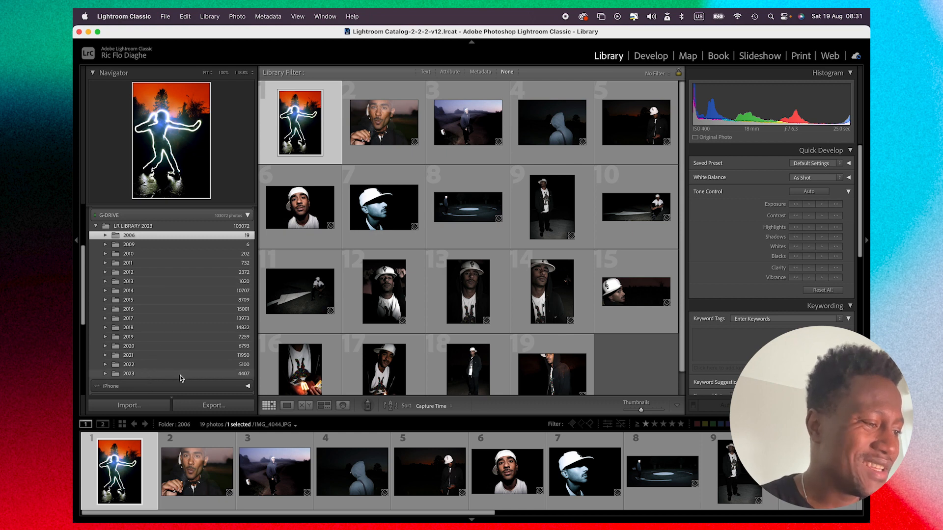
{"action": "scroll", "coordinate": [205, 359], "scroll_direction": "up", "scroll_amount": 1}
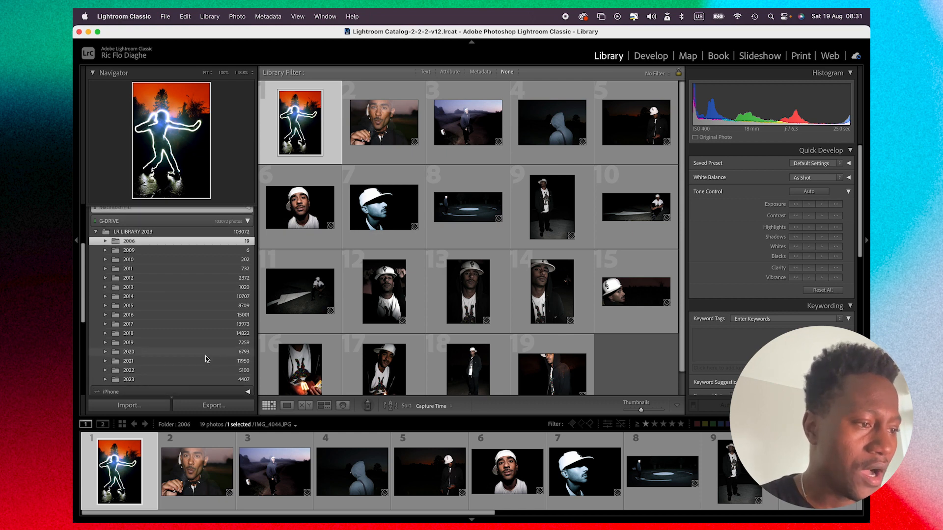
{"action": "scroll", "coordinate": [205, 359], "scroll_direction": "up", "scroll_amount": 8}
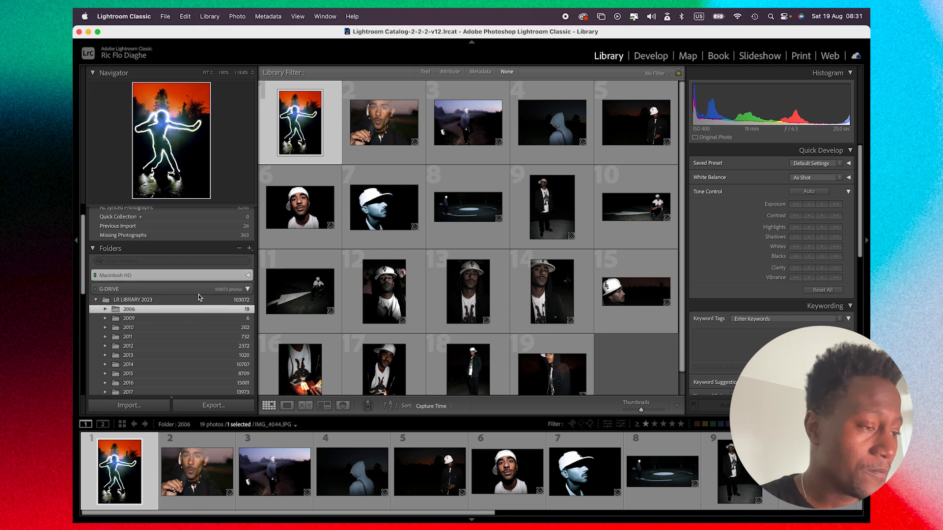
{"action": "scroll", "coordinate": [199, 297], "scroll_direction": "up", "scroll_amount": 3}
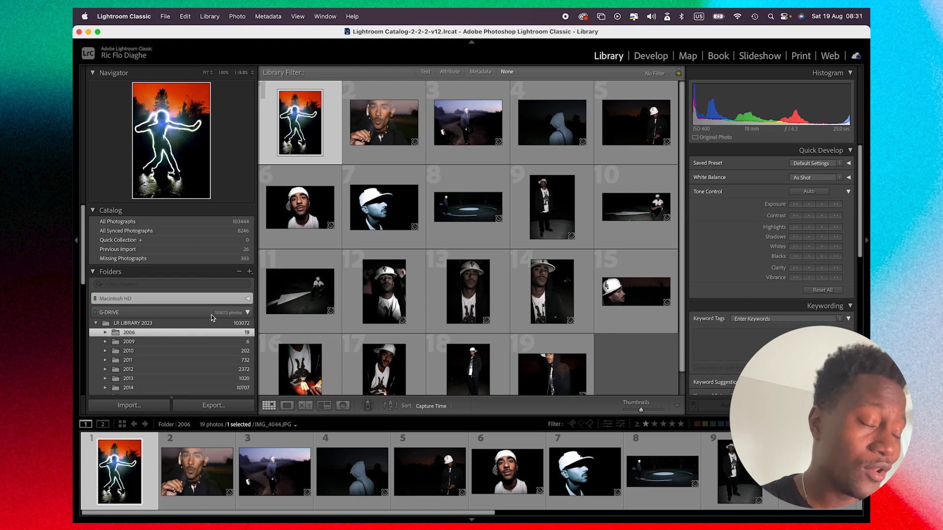
{"action": "mouse_move", "coordinate": [221, 314]}
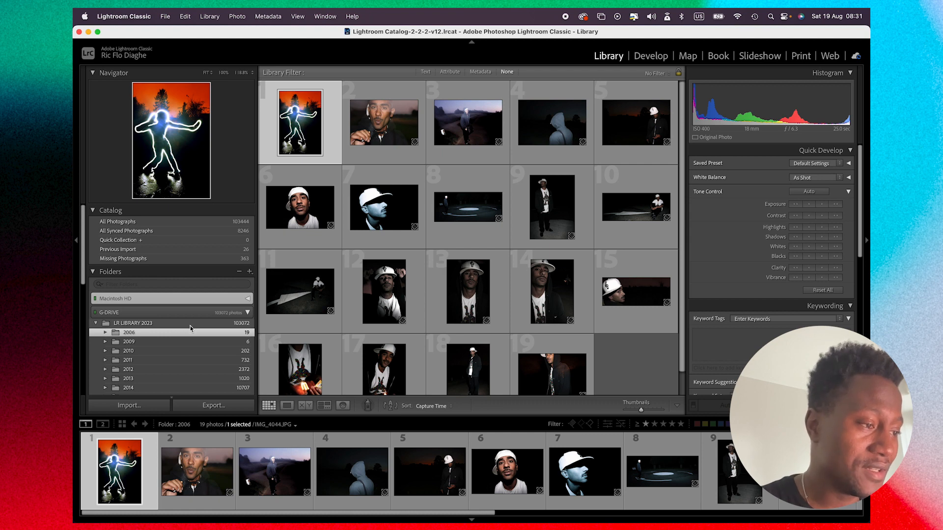
Reveal the 2006 folder in Finder beside the Lightroom folder list, and expand it and its Feb subfolder.
{"action": "right_click", "coordinate": [167, 333]}
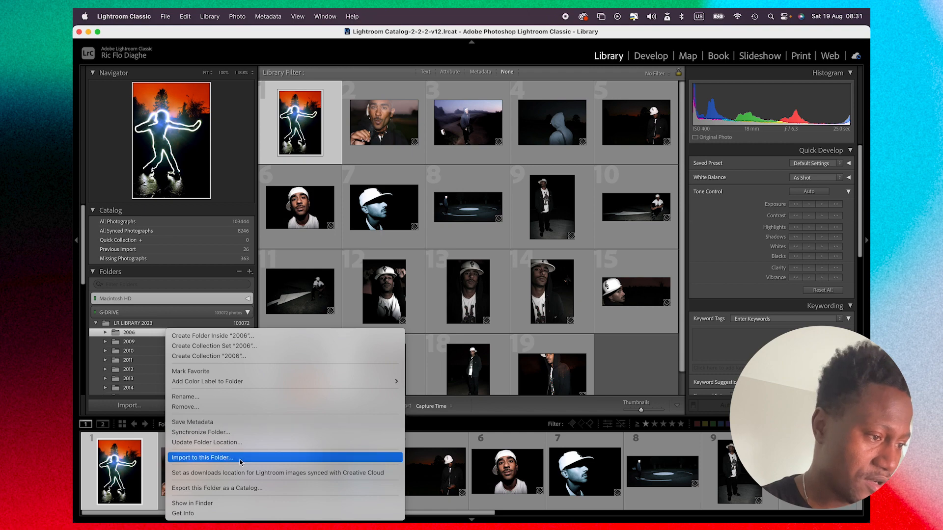
{"action": "left_click", "coordinate": [217, 504]}
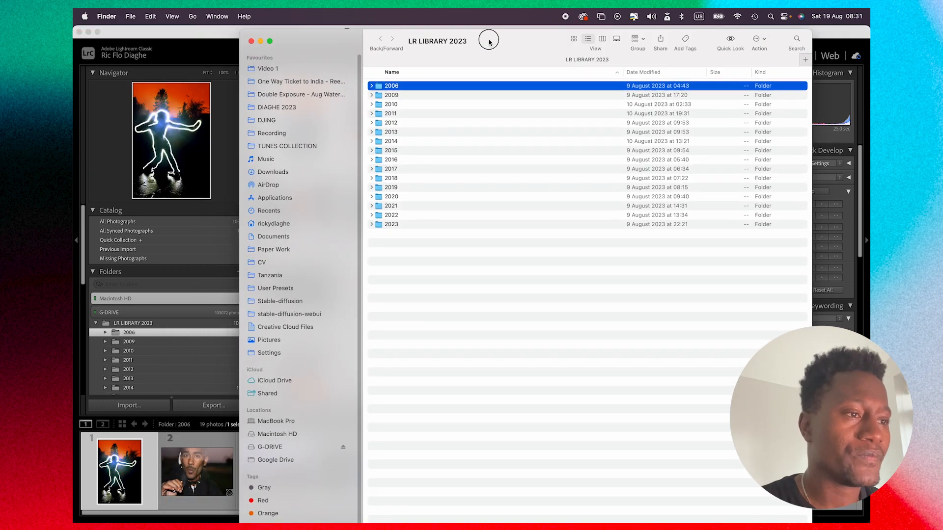
{"action": "left_click_drag", "start_coordinate": [488, 38], "coordinate": [494, 80]}
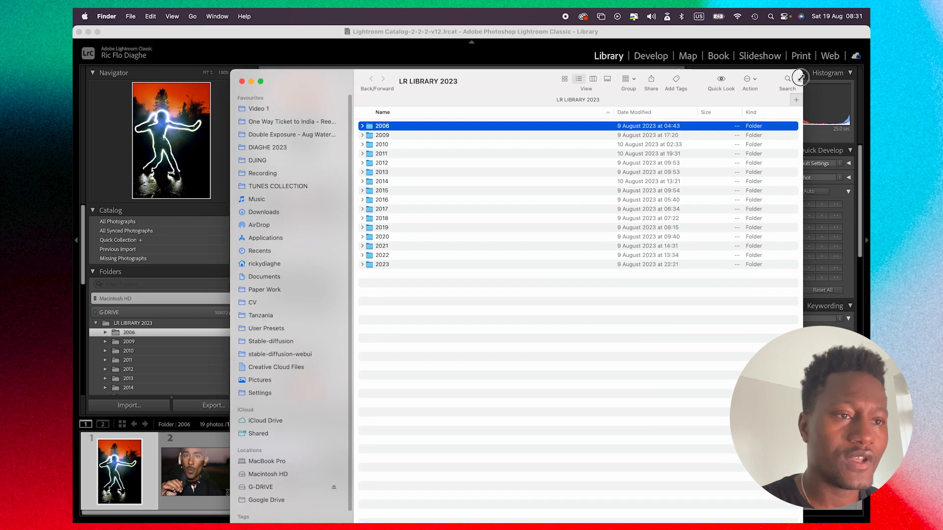
{"action": "left_click_drag", "start_coordinate": [801, 72], "coordinate": [813, 172]}
{"action": "left_click_drag", "start_coordinate": [504, 196], "coordinate": [567, 101]}
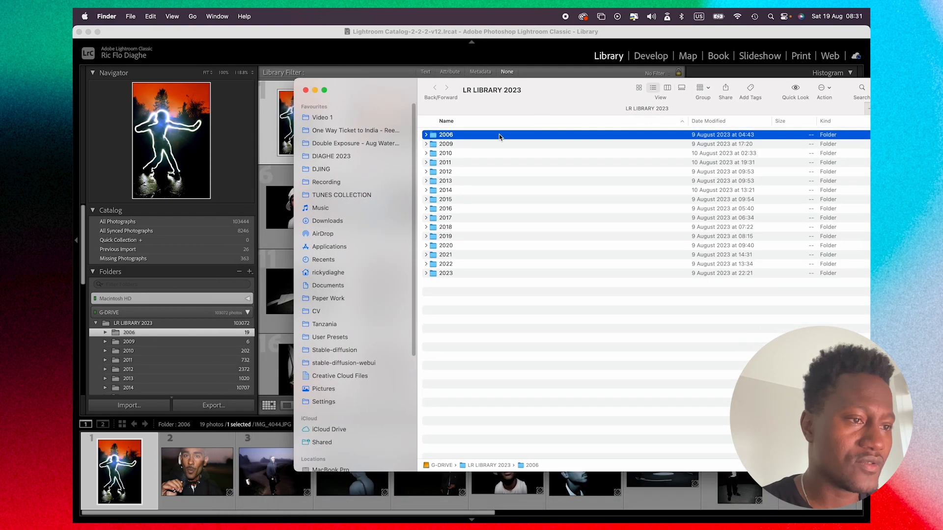
{"action": "left_click", "coordinate": [426, 134]}
{"action": "left_click", "coordinate": [432, 144]}
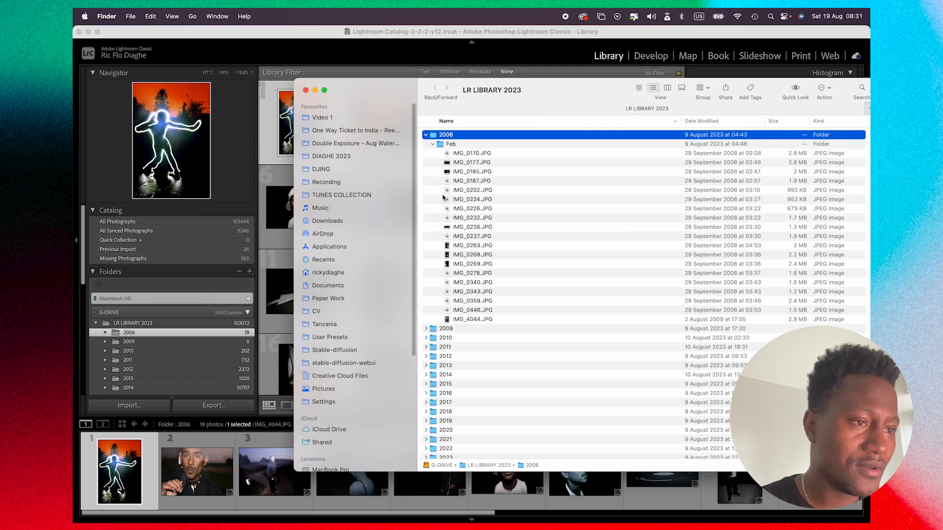
Back in Lightroom Classic, expand the 2006 folder and display the photos in its Feb subfolder.
{"action": "left_click", "coordinate": [104, 340]}
{"action": "left_click", "coordinate": [105, 334]}
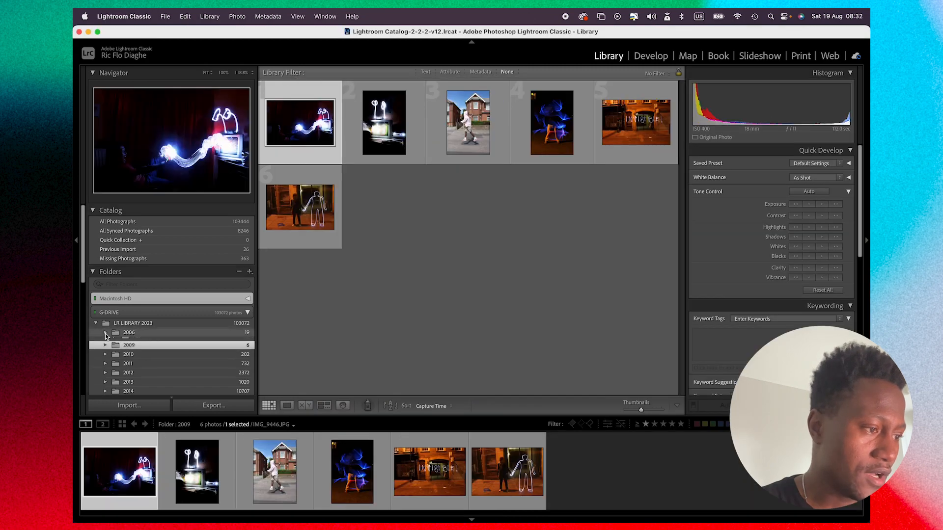
{"action": "left_click", "coordinate": [114, 343]}
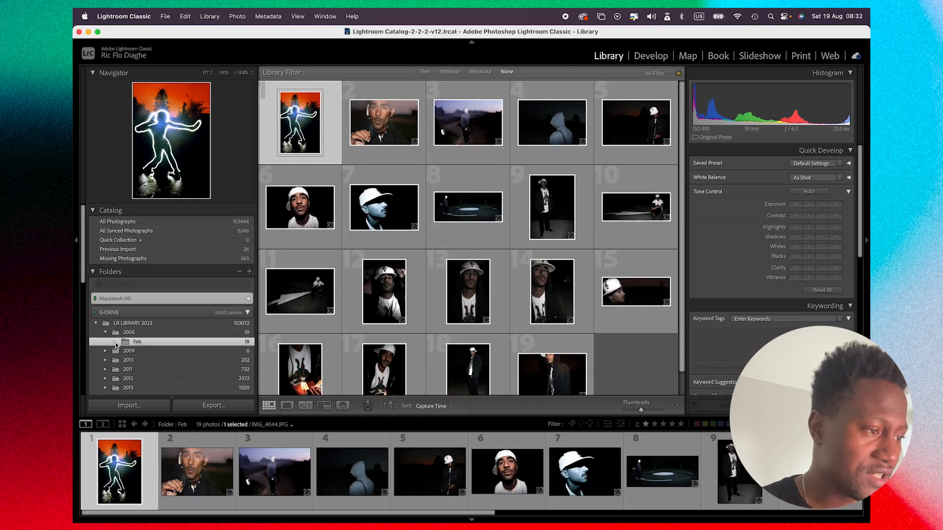
Expand the 2009 folder and view the photos in its Aug, Jul and Feb subfolders, ending on Feb.
{"action": "scroll", "coordinate": [158, 346], "scroll_direction": "down", "scroll_amount": 1}
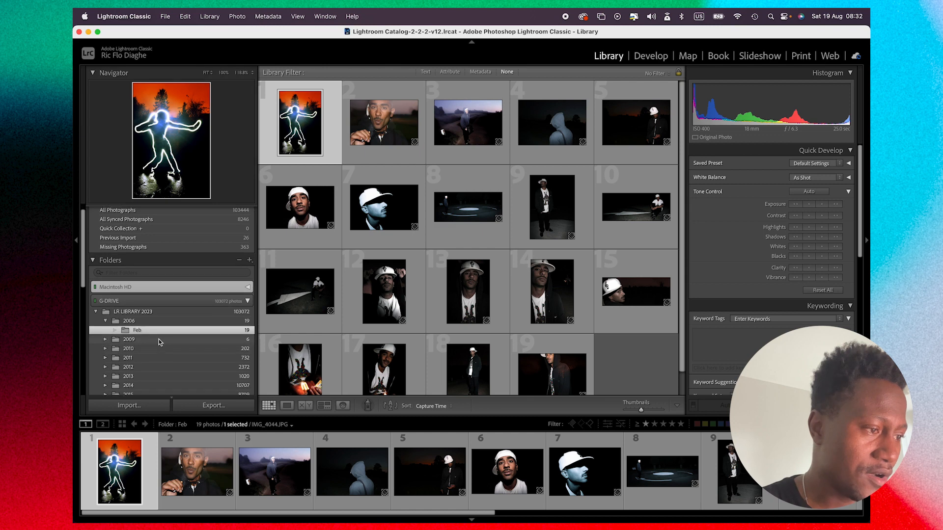
{"action": "left_click", "coordinate": [105, 339]}
{"action": "scroll", "coordinate": [150, 349], "scroll_direction": "down", "scroll_amount": 2}
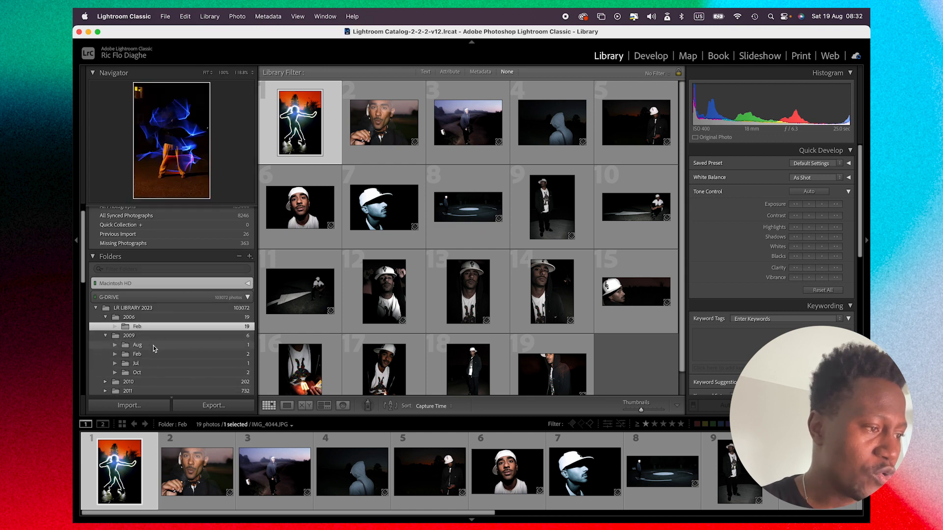
{"action": "left_click", "coordinate": [124, 338]}
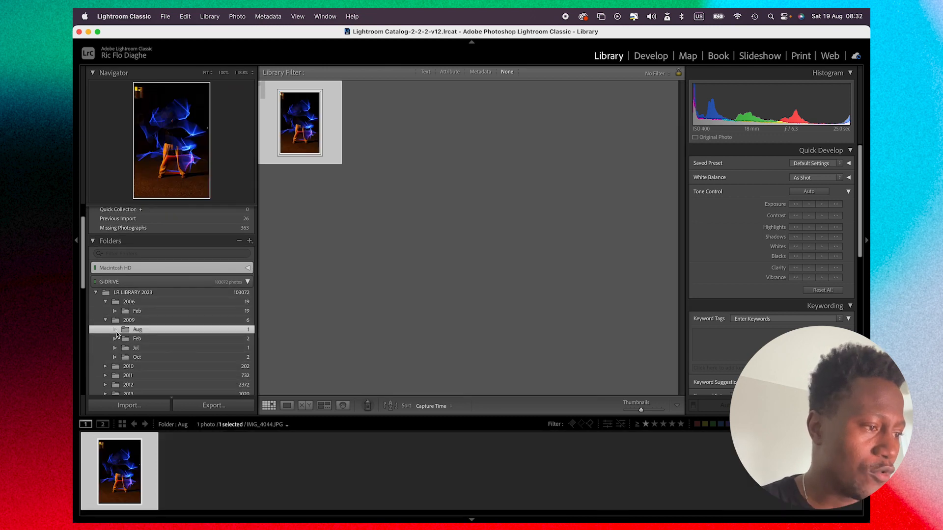
{"action": "left_click", "coordinate": [145, 348]}
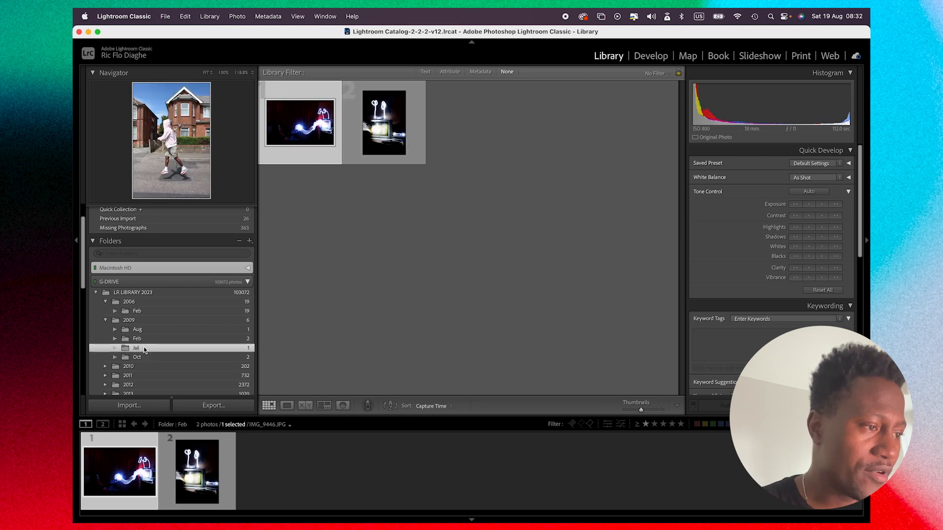
{"action": "left_click", "coordinate": [140, 329]}
{"action": "left_click", "coordinate": [143, 340]}
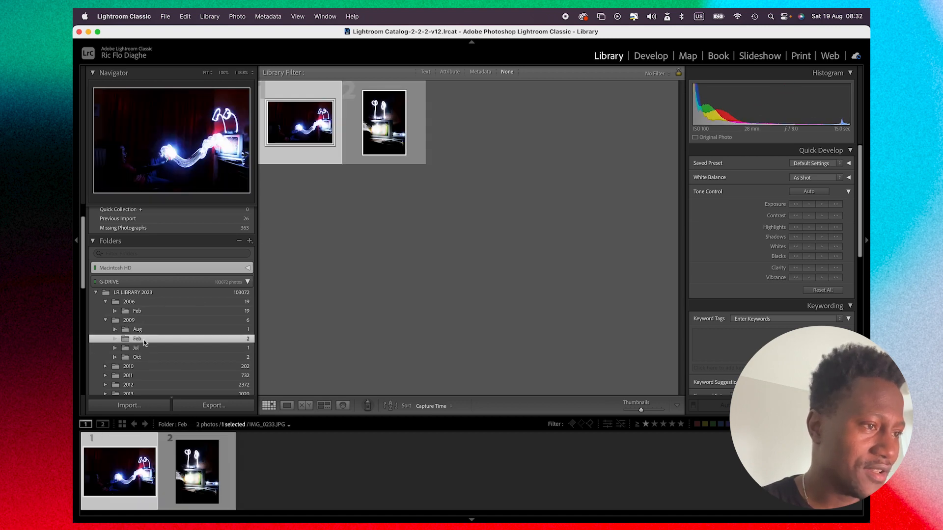
View the light-painted television photo enlarged, return to the grid, and collapse the 2009 and 2006 folders.
{"action": "double_click", "coordinate": [383, 118]}
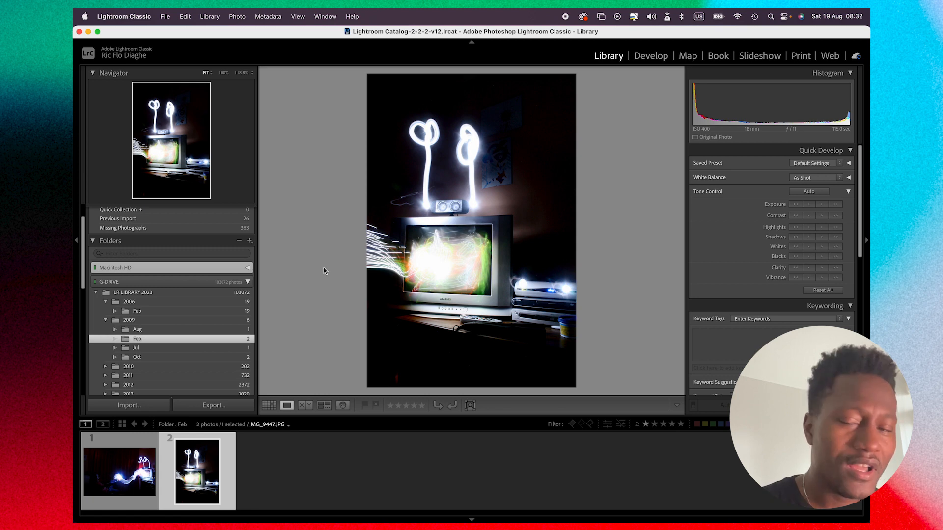
{"action": "key", "text": "g"}
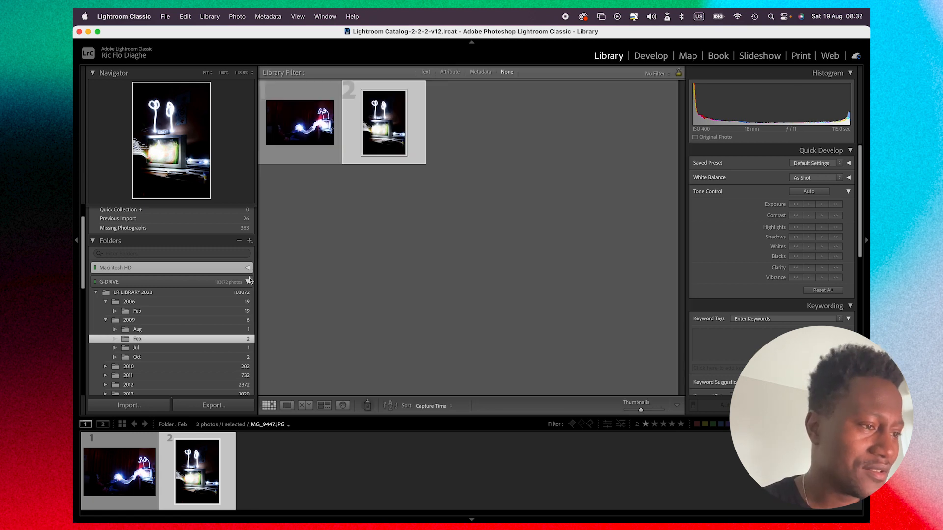
{"action": "left_click", "coordinate": [105, 320]}
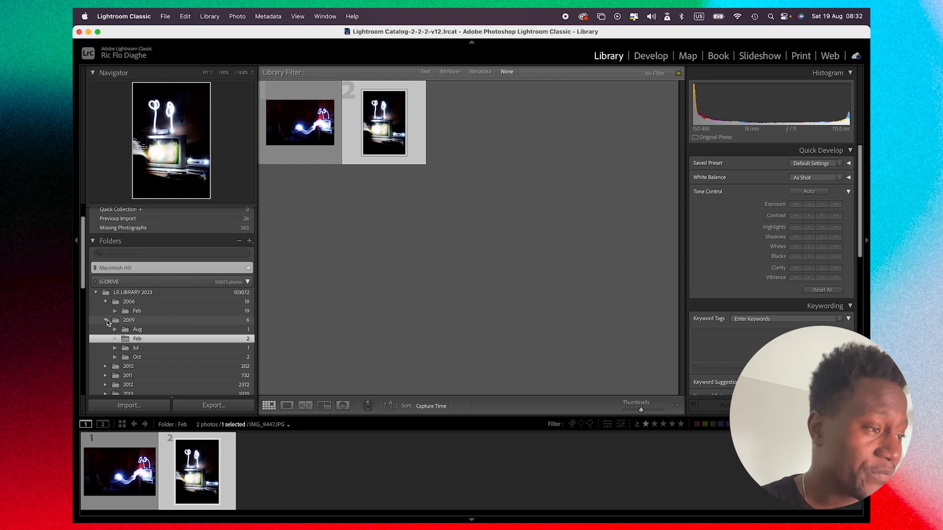
{"action": "left_click", "coordinate": [105, 302]}
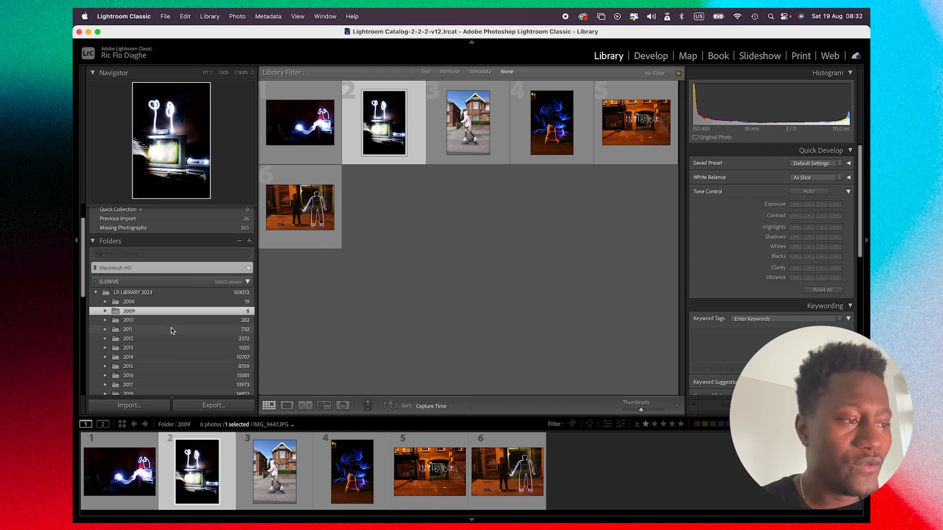
Show the catalog's missing photographs and check the first photo's previous file location without locating the original.
{"action": "scroll", "coordinate": [171, 328], "scroll_direction": "up", "scroll_amount": 1}
{"action": "left_click", "coordinate": [190, 243]}
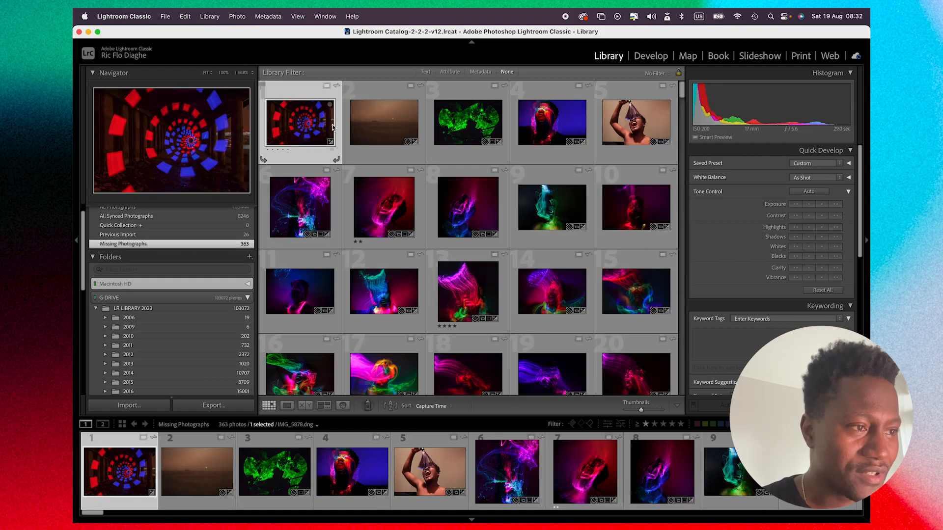
{"action": "left_click", "coordinate": [332, 86]}
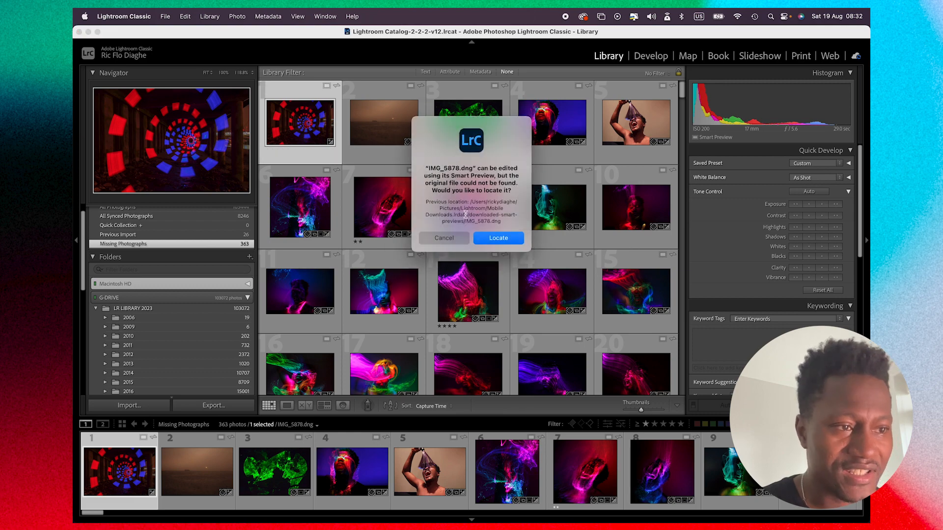
{"action": "left_click", "coordinate": [458, 237]}
Browse the missing photographs and select photo 234, the woman posing with a raised arm.
{"action": "scroll", "coordinate": [562, 304], "scroll_direction": "down", "scroll_amount": 15}
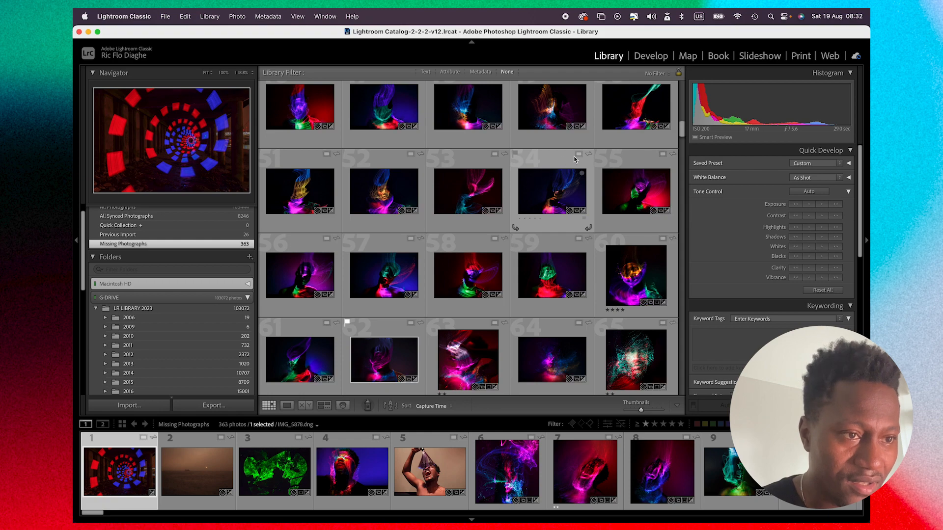
{"action": "scroll", "coordinate": [457, 300], "scroll_direction": "down", "scroll_amount": 10}
{"action": "scroll", "coordinate": [470, 302], "scroll_direction": "down", "scroll_amount": 20}
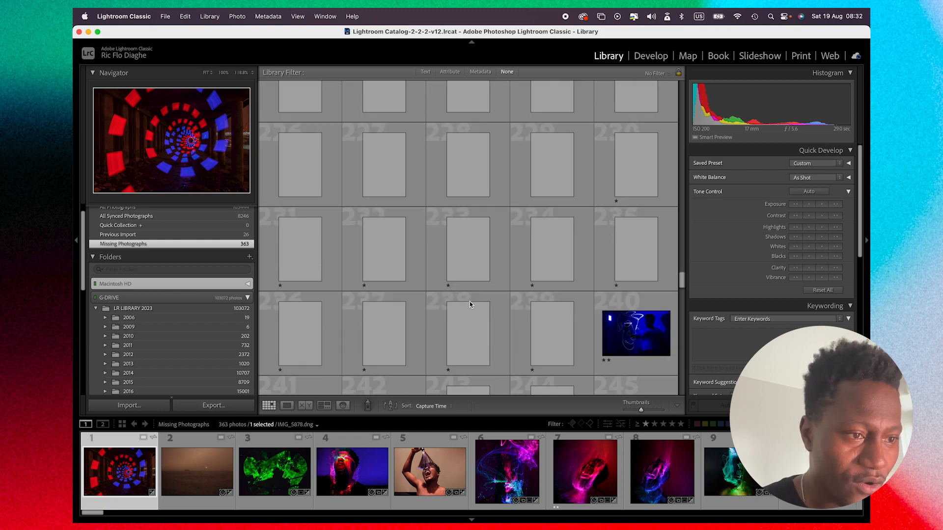
{"action": "left_click", "coordinate": [543, 232]}
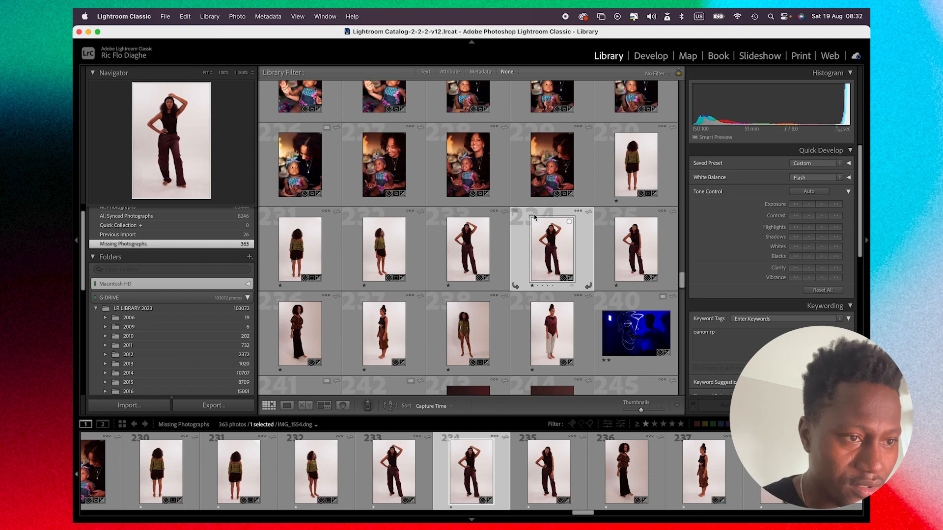
{"action": "scroll", "coordinate": [595, 309], "scroll_direction": "down", "scroll_amount": 10}
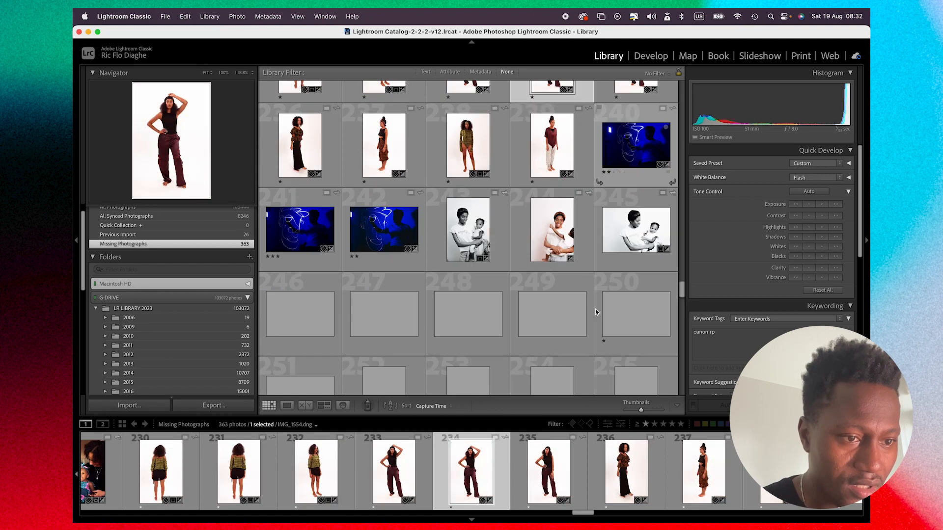
Browse the remaining missing photographs and review the year folders listed under LR LIBRARY 2023.
{"action": "scroll", "coordinate": [232, 265], "scroll_direction": "up", "scroll_amount": 1}
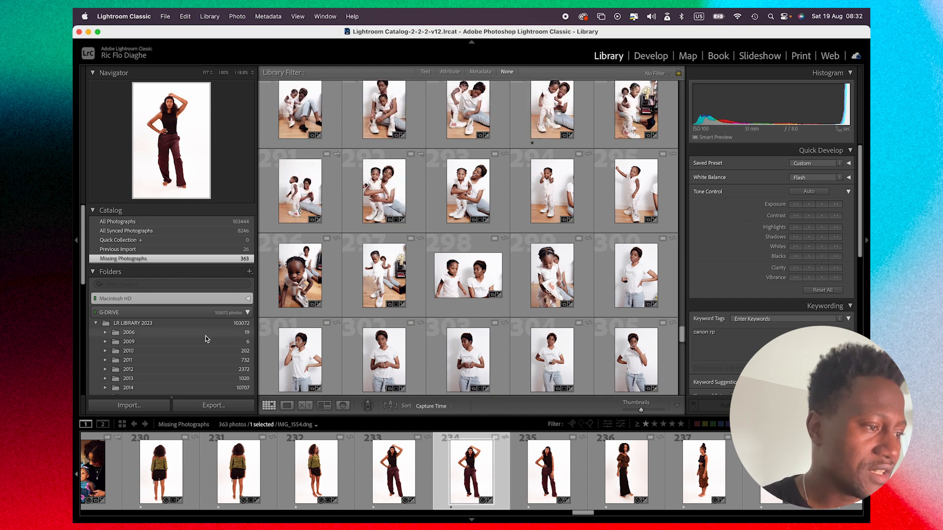
{"action": "scroll", "coordinate": [205, 338], "scroll_direction": "down", "scroll_amount": 4}
{"action": "scroll", "coordinate": [205, 338], "scroll_direction": "up", "scroll_amount": 1}
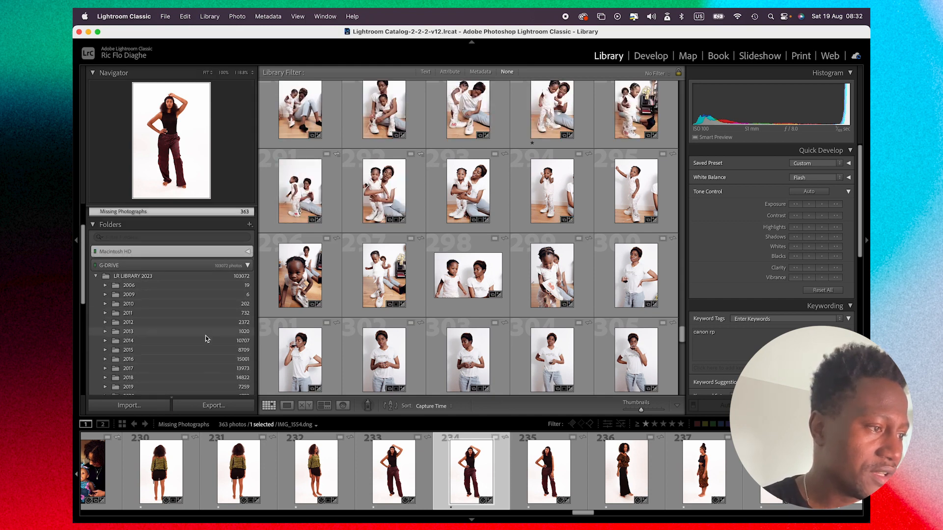
{"action": "scroll", "coordinate": [206, 338], "scroll_direction": "up", "scroll_amount": 3}
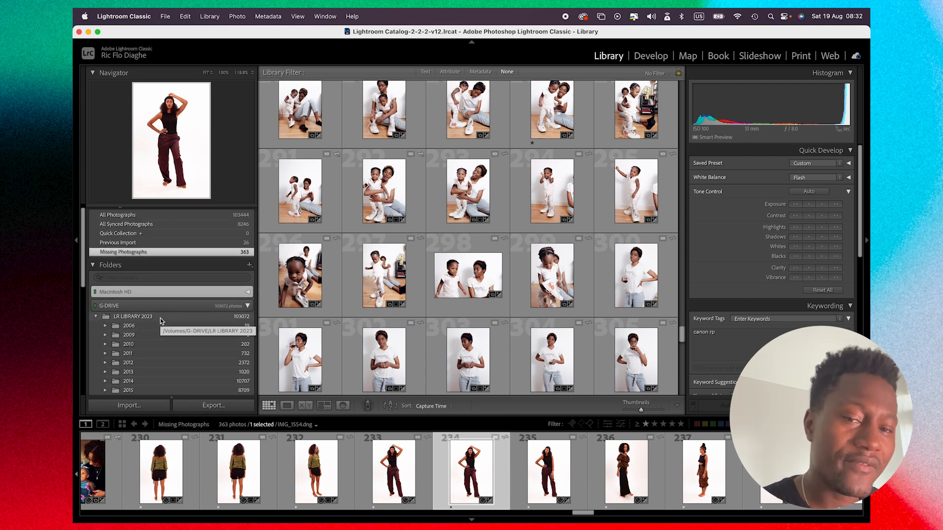
{"action": "scroll", "coordinate": [154, 329], "scroll_direction": "down", "scroll_amount": 1}
{"action": "scroll", "coordinate": [154, 328], "scroll_direction": "down", "scroll_amount": 4}
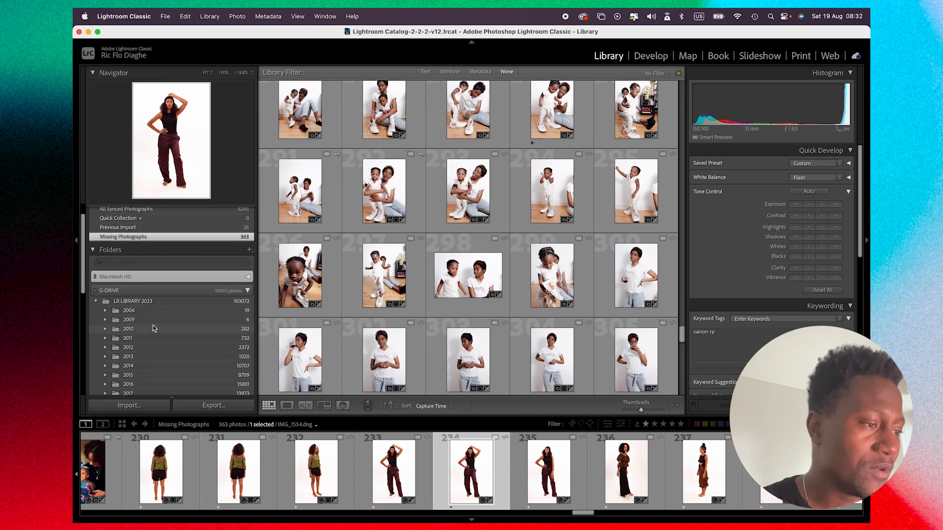
{"action": "scroll", "coordinate": [135, 364], "scroll_direction": "down", "scroll_amount": 4}
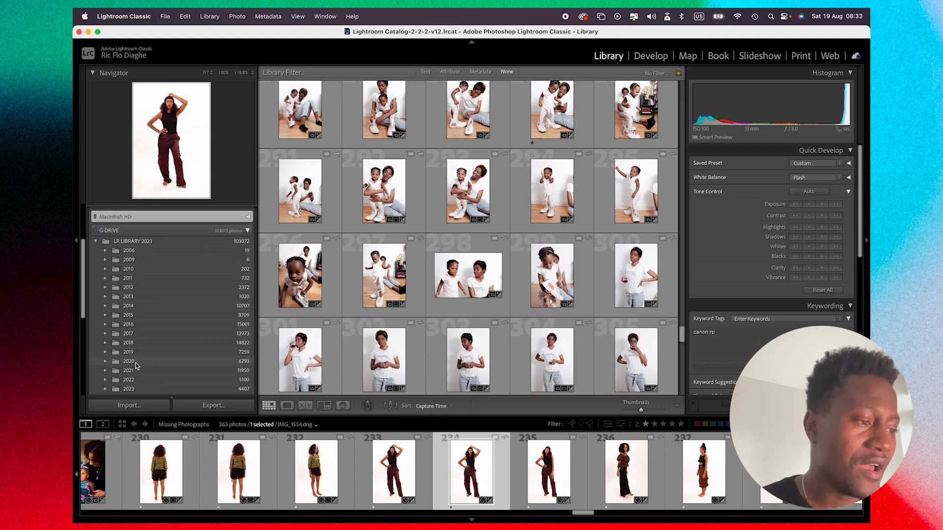
Expand the 2023 folder and view the photos in its Backlit Edit - Jan 23 and Brighton Marathon subfolders.
{"action": "left_click", "coordinate": [105, 330]}
{"action": "scroll", "coordinate": [161, 333], "scroll_direction": "down", "scroll_amount": 3}
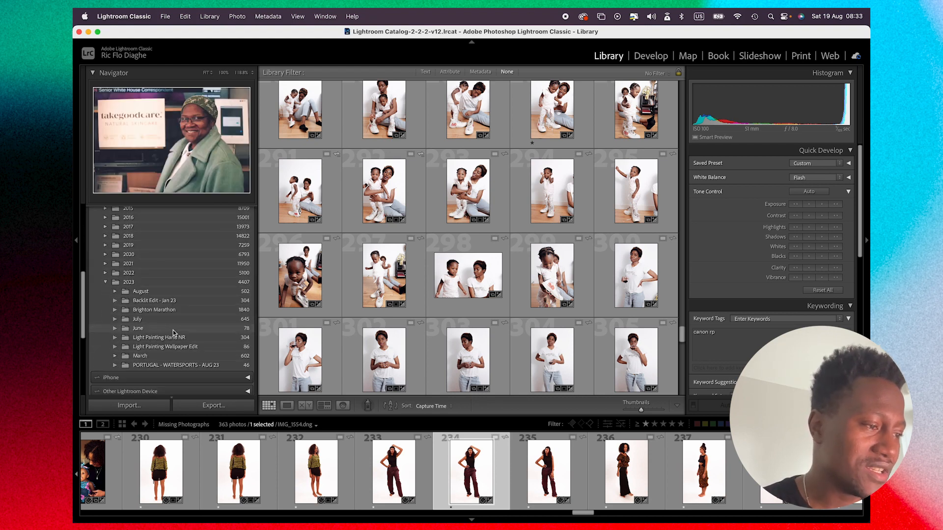
{"action": "left_click", "coordinate": [170, 302]}
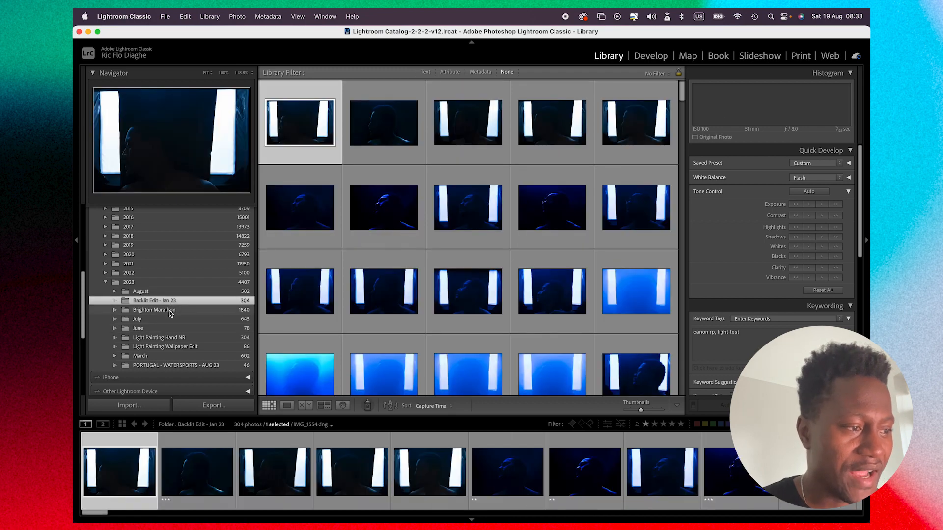
{"action": "left_click", "coordinate": [162, 310]}
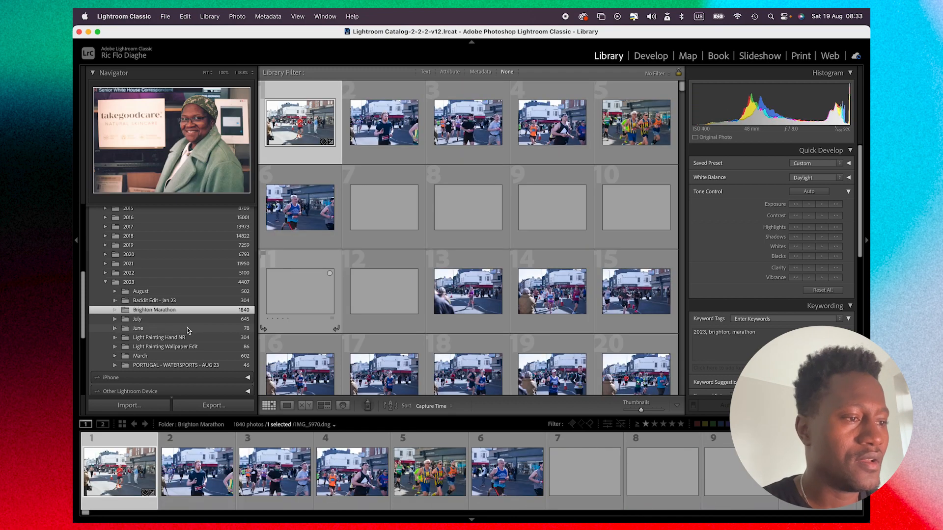
{"action": "scroll", "coordinate": [176, 329], "scroll_direction": "down", "scroll_amount": 1}
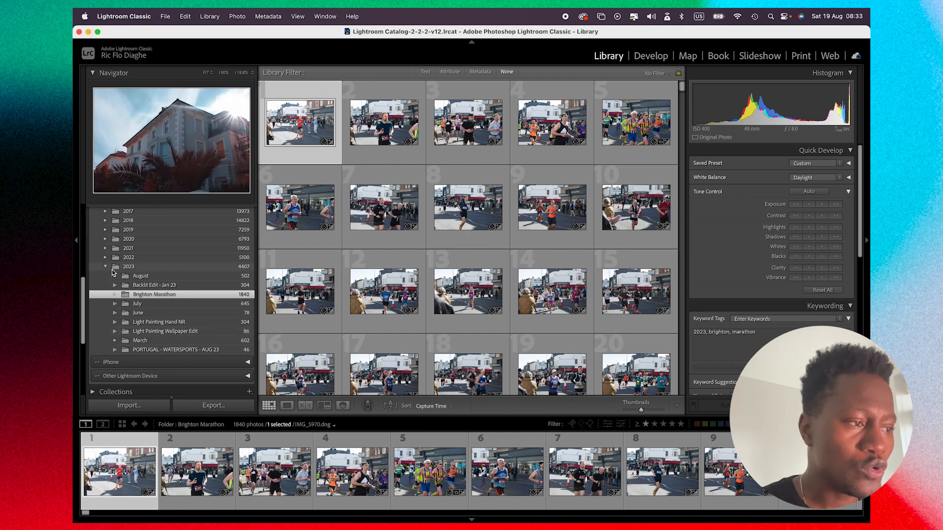
Show all photos in the 2023 folder and check the commands available for that folder without running any.
{"action": "left_click", "coordinate": [140, 266]}
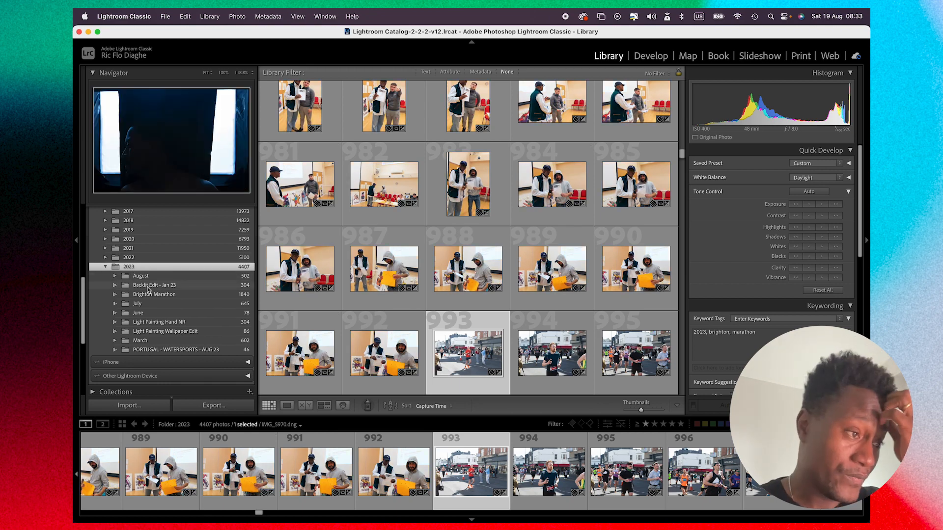
{"action": "right_click", "coordinate": [173, 267]}
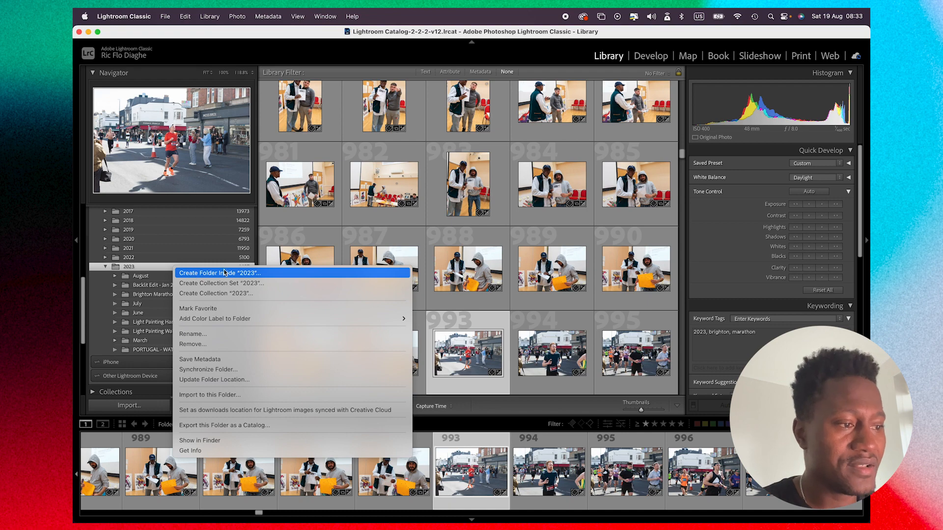
{"action": "left_click", "coordinate": [135, 268]}
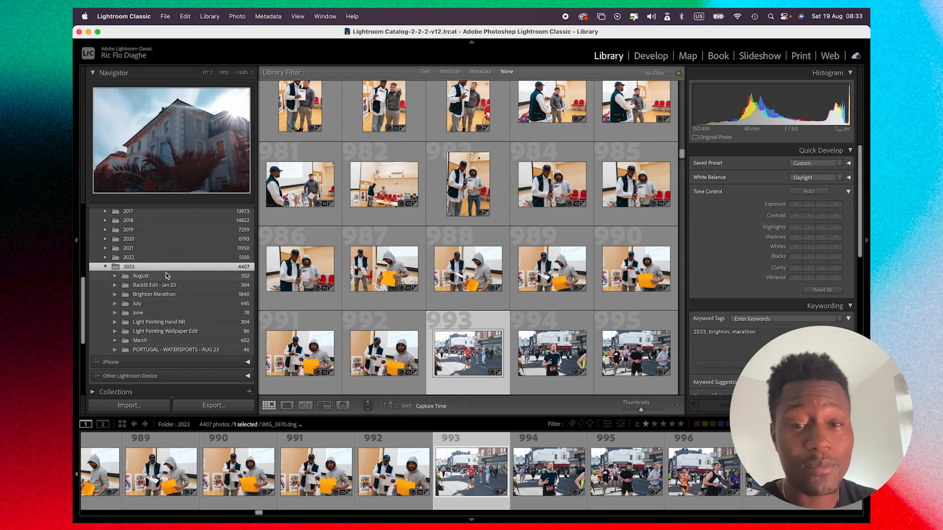
Check the Synchronize Folder options for the August folder in 2023 and cancel without synchronizing.
{"action": "left_click", "coordinate": [193, 19]}
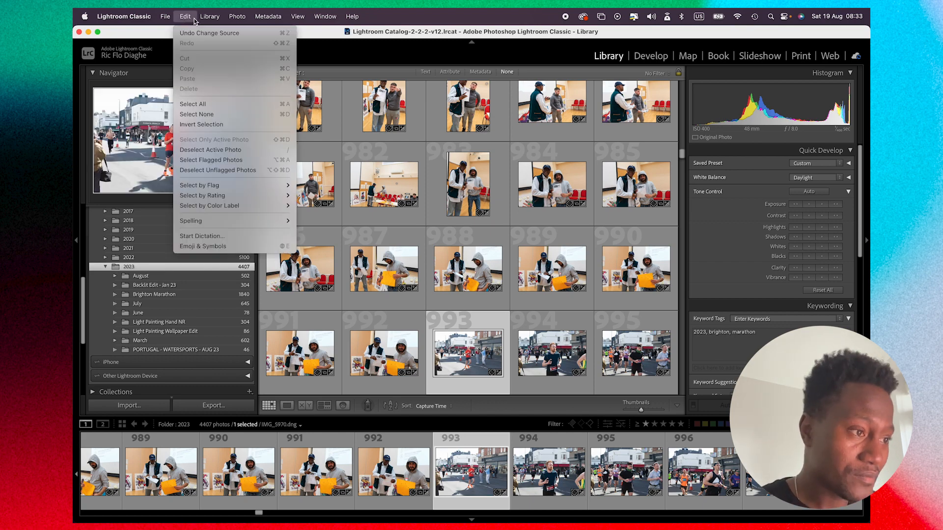
{"action": "mouse_move", "coordinate": [210, 16]}
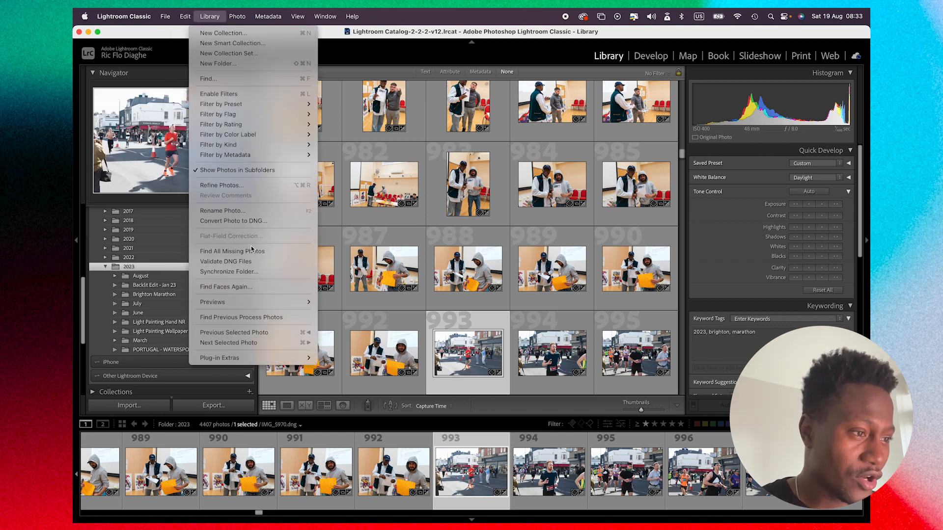
{"action": "left_click", "coordinate": [239, 272]}
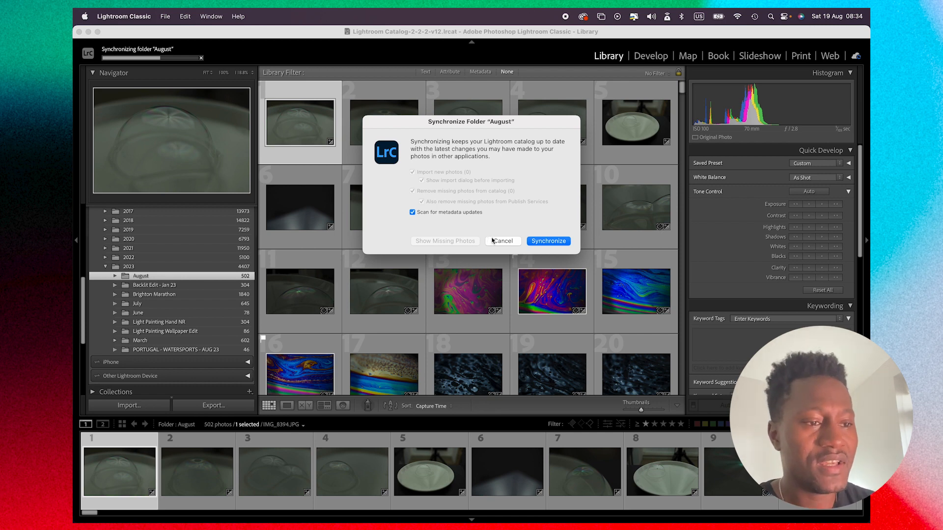
{"action": "left_click", "coordinate": [502, 241]}
{"action": "scroll", "coordinate": [212, 307], "scroll_direction": "up", "scroll_amount": 2}
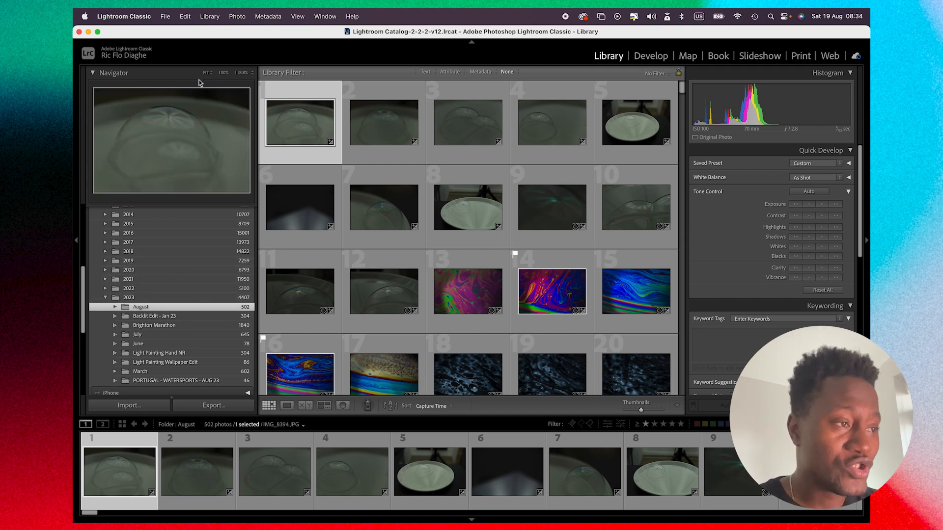
{"action": "left_click", "coordinate": [211, 16]}
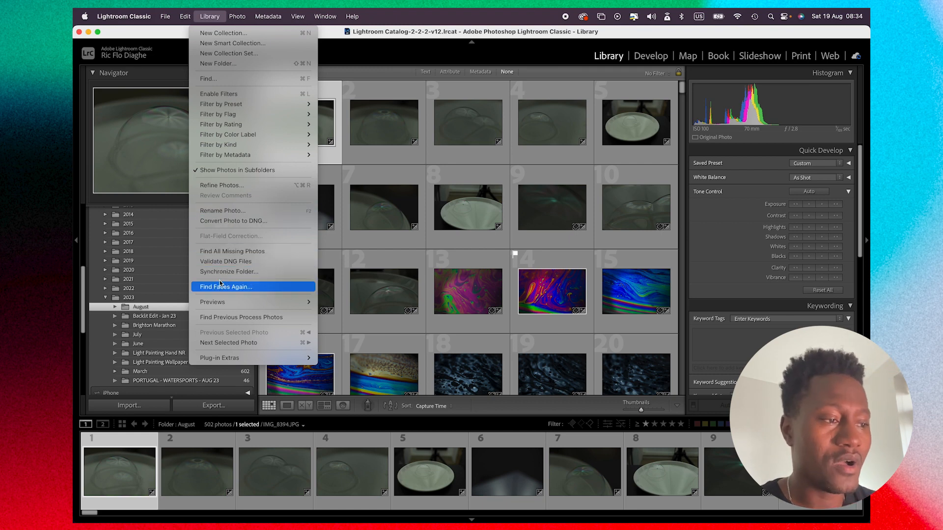
{"action": "left_click", "coordinate": [167, 307]}
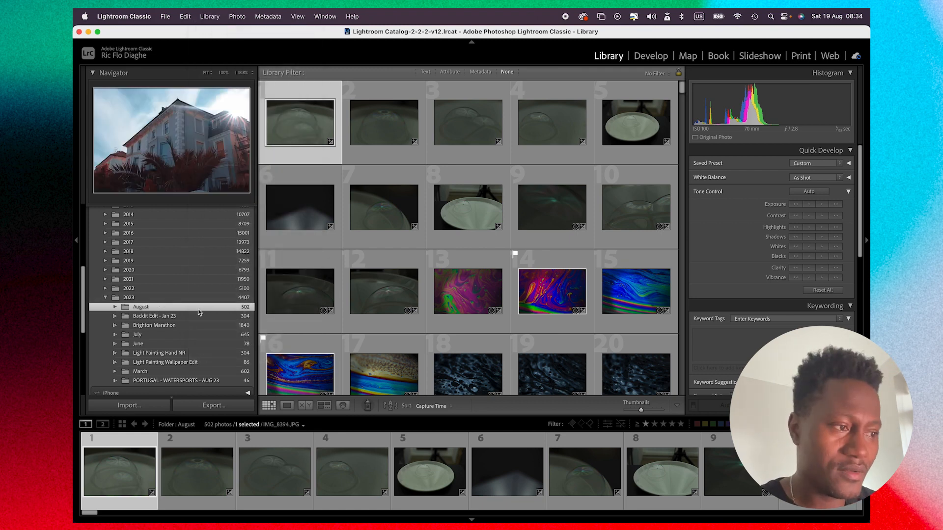
{"action": "scroll", "coordinate": [205, 309], "scroll_direction": "up", "scroll_amount": 1}
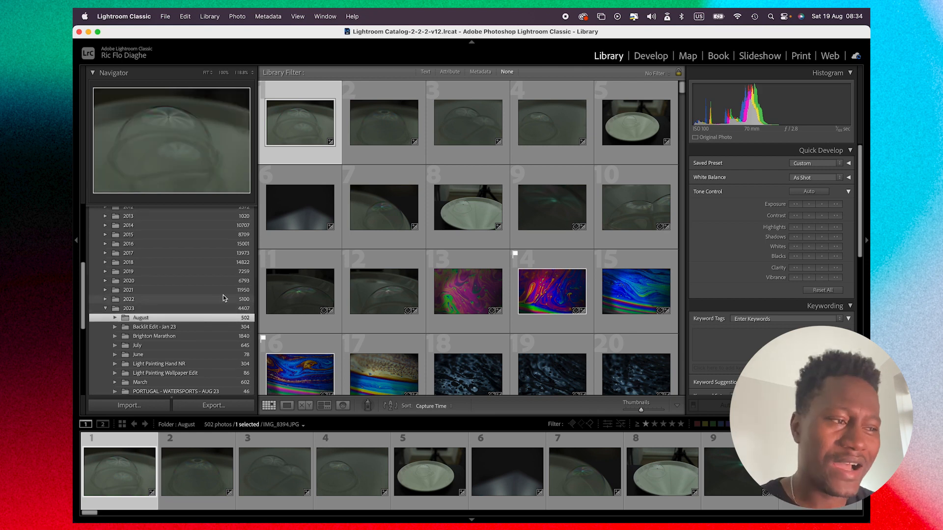
Check Import from Another Catalog with the G-DRIVE folders shown, and cancel without choosing a catalog.
{"action": "left_click", "coordinate": [166, 16]}
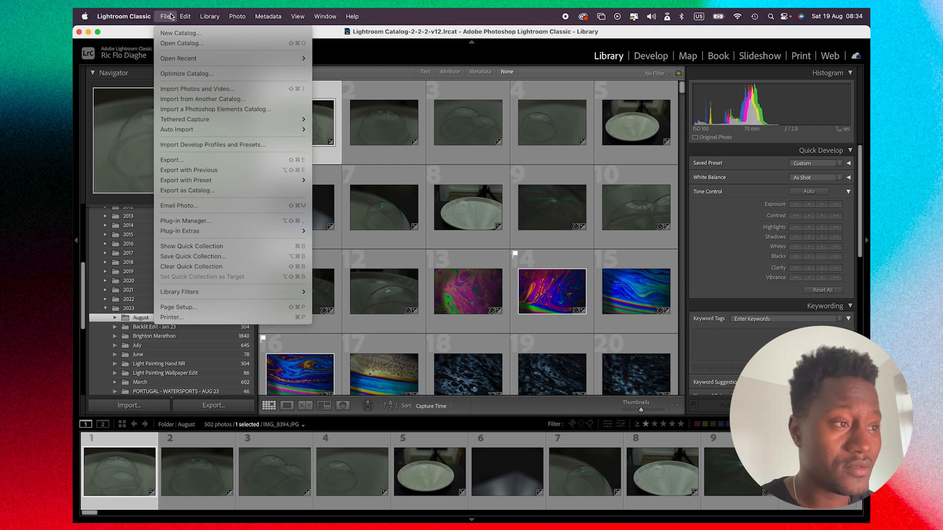
{"action": "left_click", "coordinate": [215, 99]}
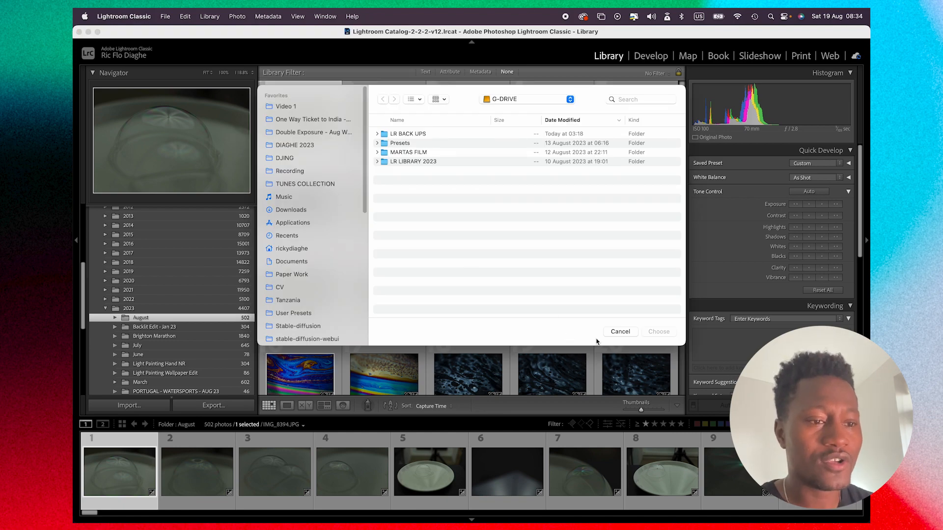
{"action": "left_click", "coordinate": [621, 332]}
{"action": "left_click", "coordinate": [164, 16]}
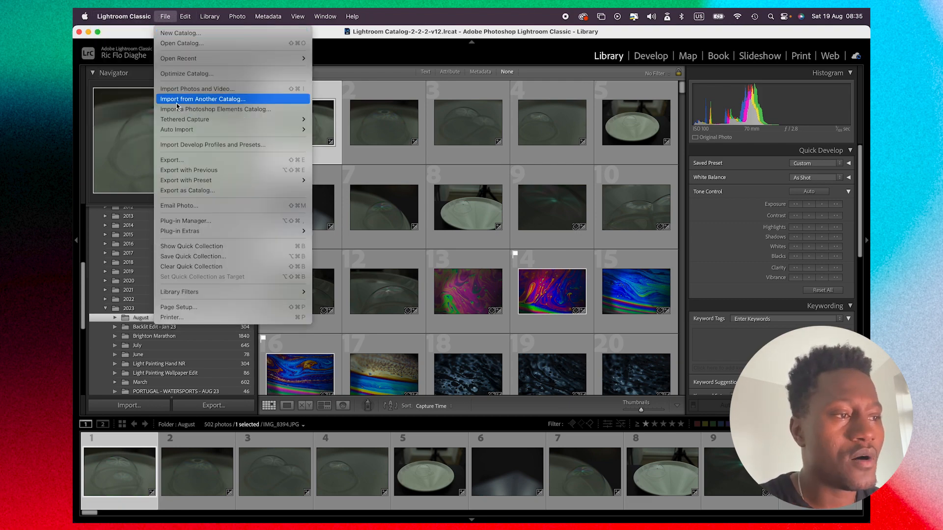
{"action": "mouse_move", "coordinate": [204, 20]}
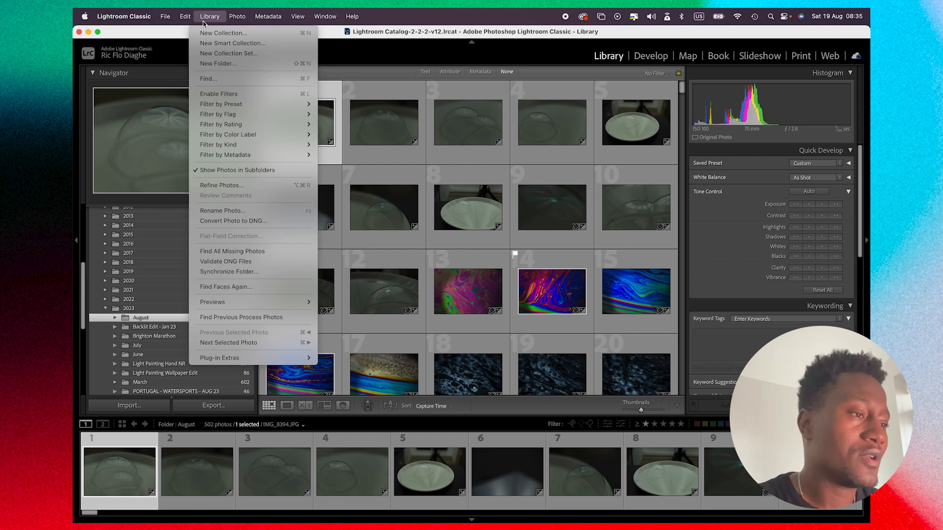
{"action": "left_click", "coordinate": [199, 16]}
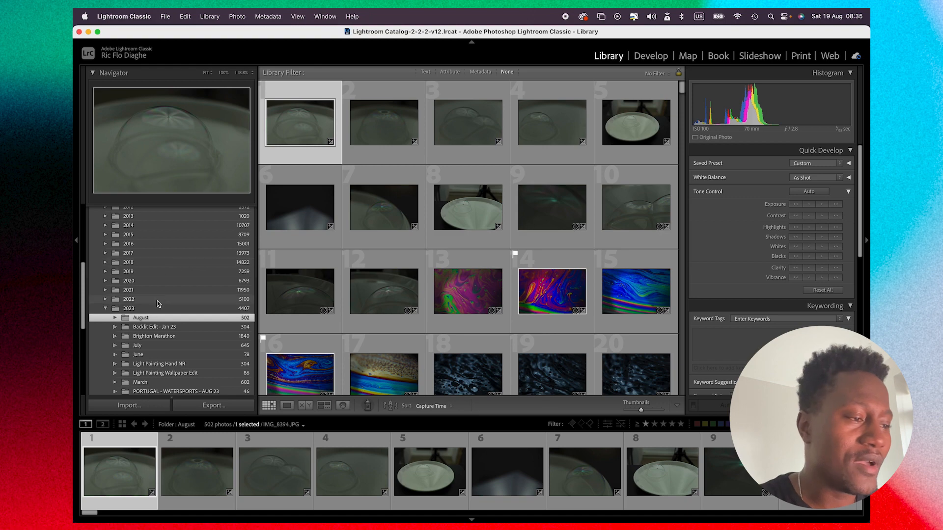
Switch to Finder, open the G-DRIVE drive from the desktop, and check its Presets and film folders, collapsing each again.
{"action": "mouse_move", "coordinate": [73, 522]}
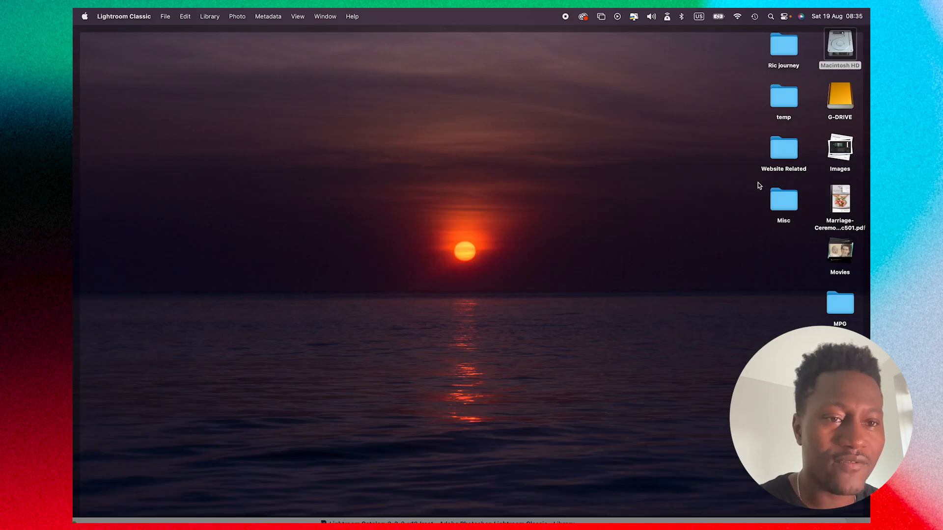
{"action": "double_click", "coordinate": [849, 100]}
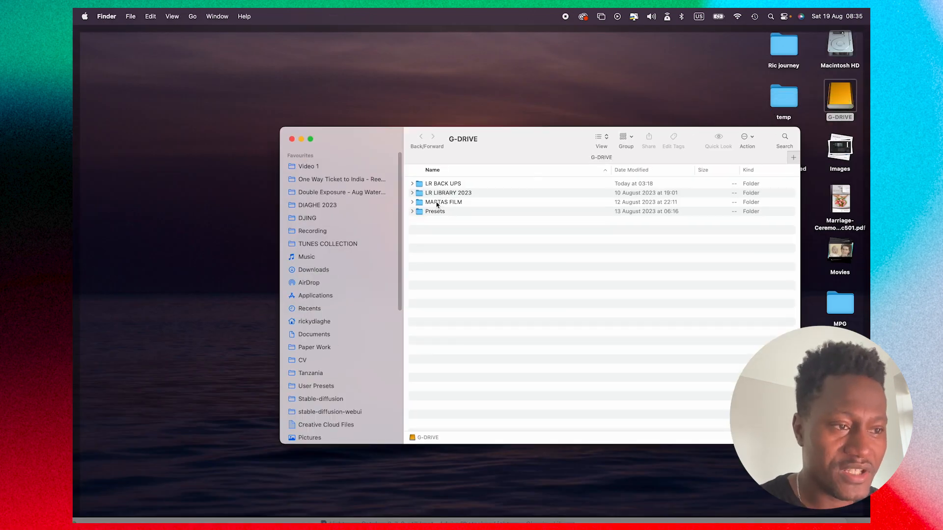
{"action": "left_click", "coordinate": [412, 211]}
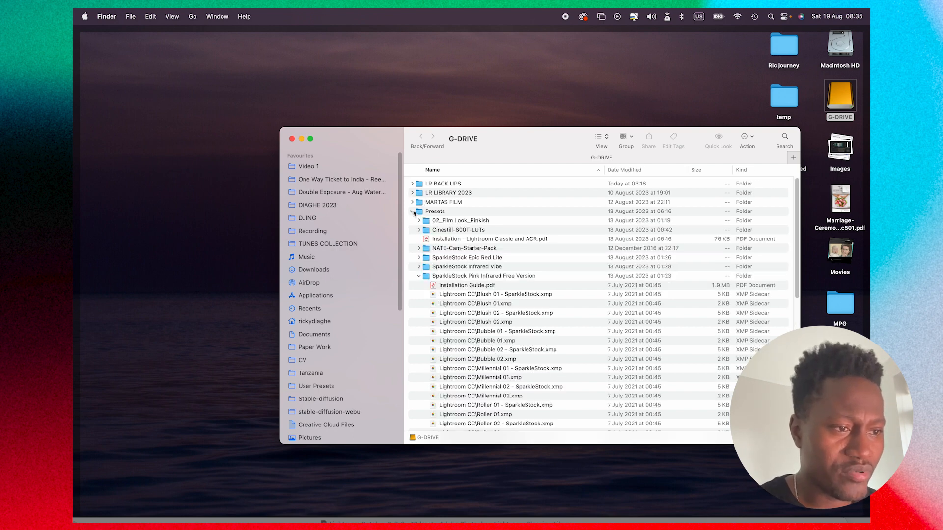
{"action": "left_click", "coordinate": [412, 212]}
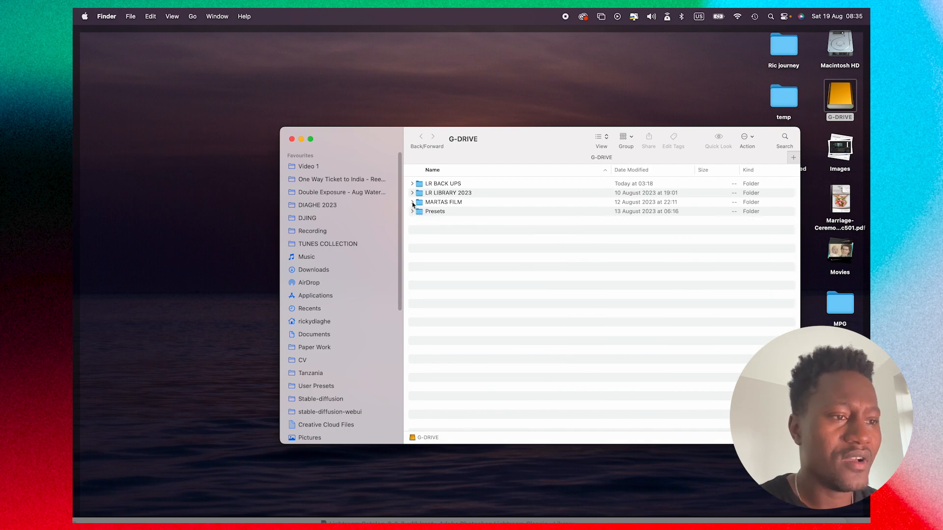
{"action": "left_click", "coordinate": [413, 202]}
{"action": "left_click", "coordinate": [413, 203]}
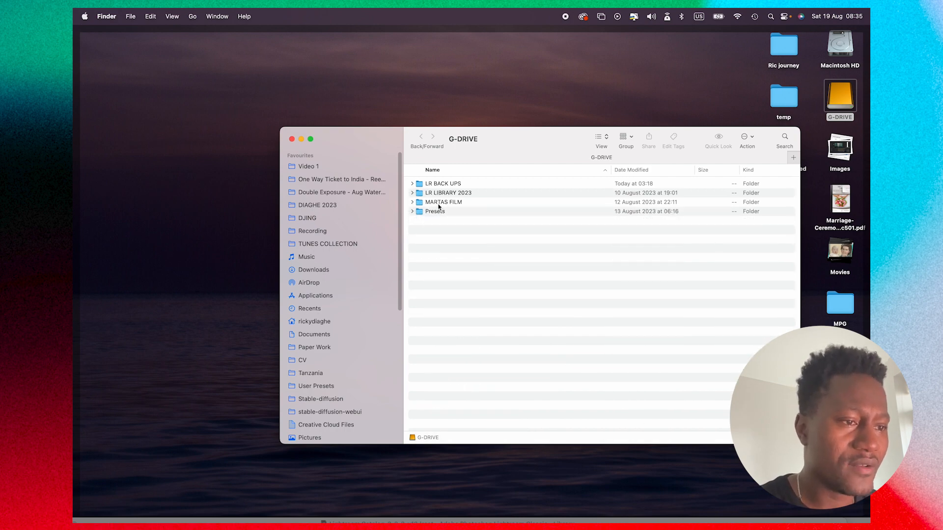
Compare the year folders in LR LIBRARY 2023 with the catalog, check the LR BACK UPS contents, and close the G-DRIVE window.
{"action": "left_click", "coordinate": [412, 193]}
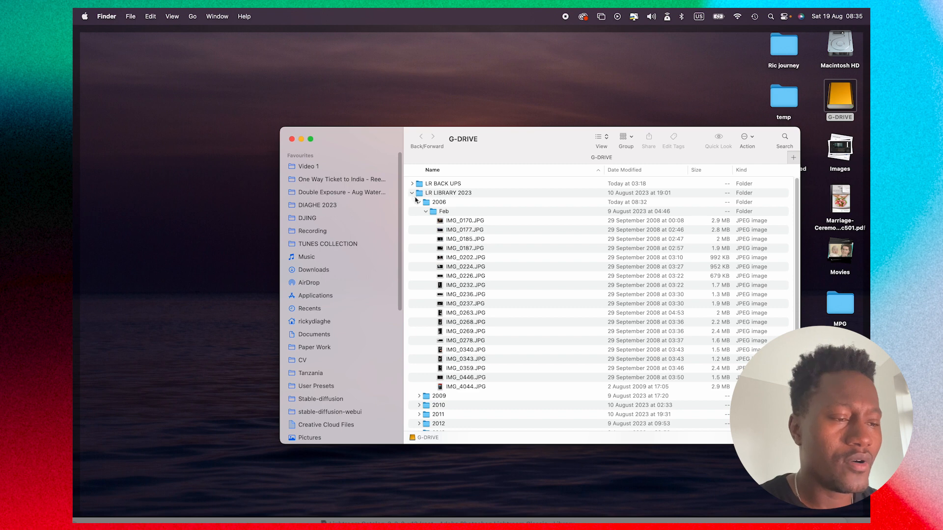
{"action": "left_click", "coordinate": [419, 203]}
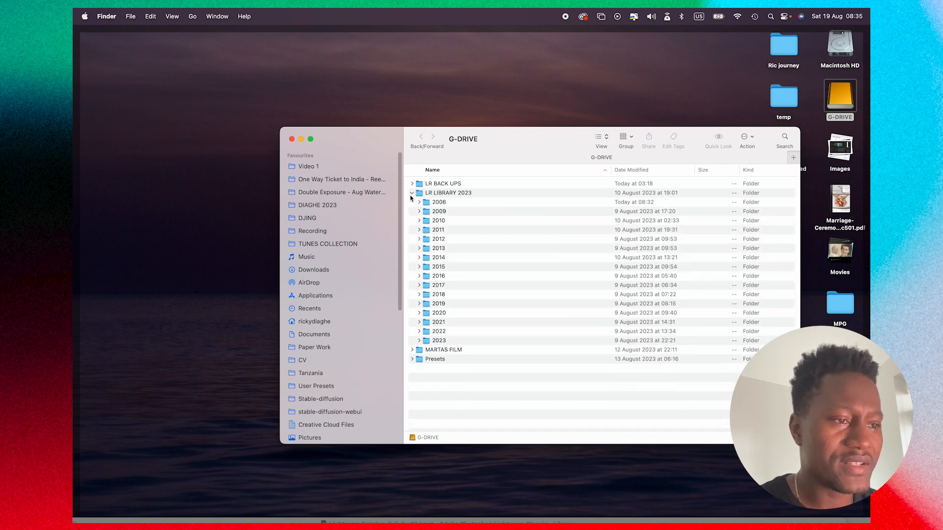
{"action": "left_click", "coordinate": [412, 193]}
{"action": "left_click", "coordinate": [412, 184]}
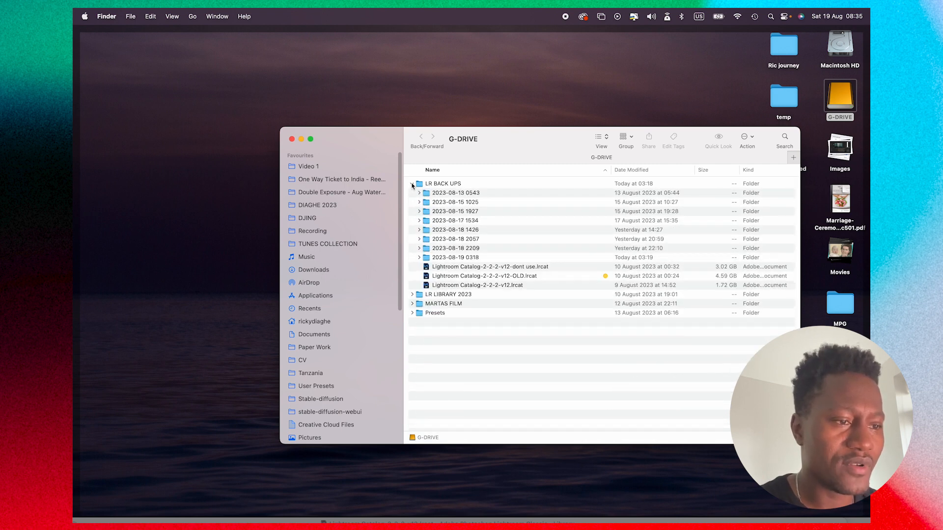
{"action": "left_click", "coordinate": [412, 184]}
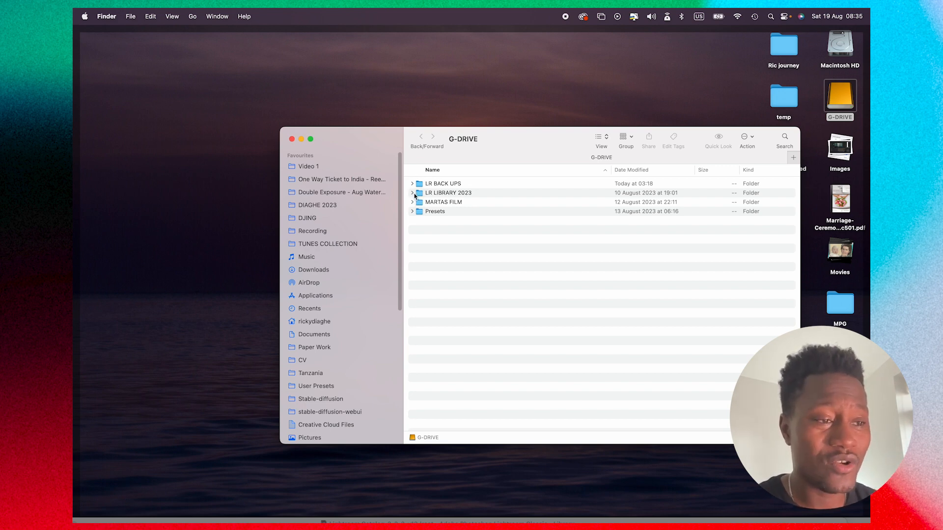
{"action": "left_click", "coordinate": [413, 193]}
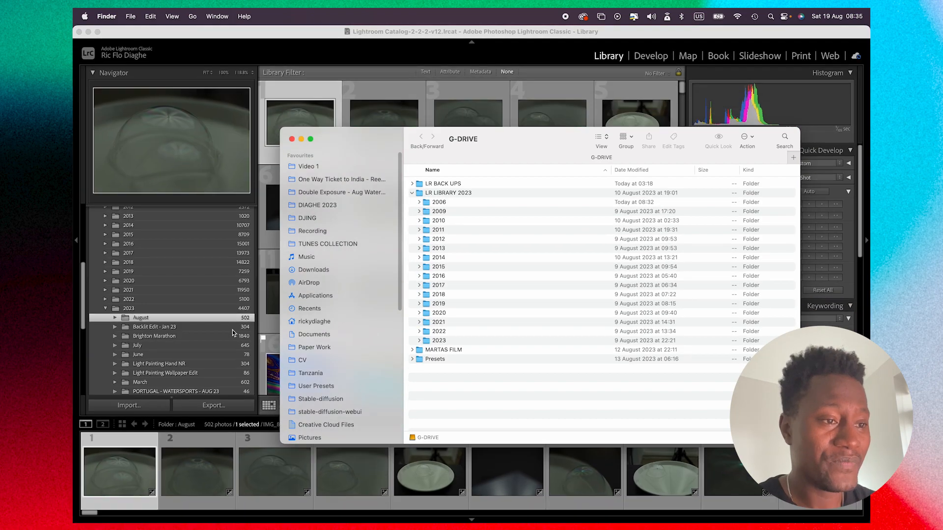
{"action": "left_click", "coordinate": [292, 139]}
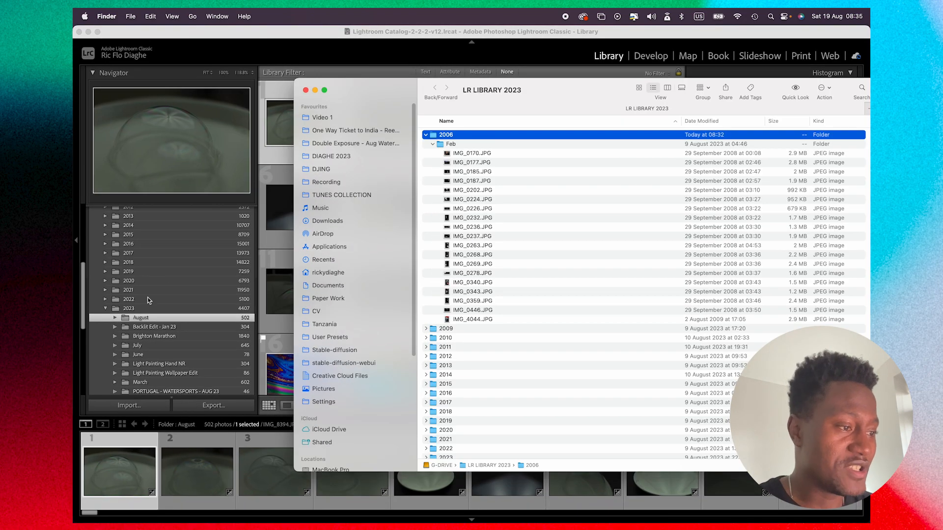
Switch back to Lightroom Classic, select the 2023 folder and collapse its subfolders.
{"action": "left_click", "coordinate": [140, 311]}
{"action": "left_click", "coordinate": [140, 310]}
{"action": "left_click", "coordinate": [105, 308]}
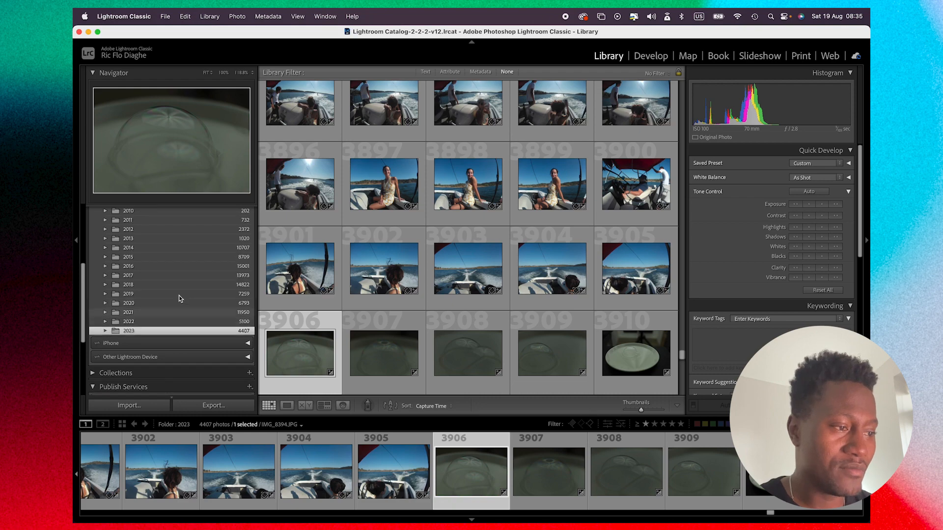
Check the Synchronize Folder options for the LR LIBRARY 2023 parent folder and cancel without synchronizing.
{"action": "scroll", "coordinate": [178, 299], "scroll_direction": "up", "scroll_amount": 5}
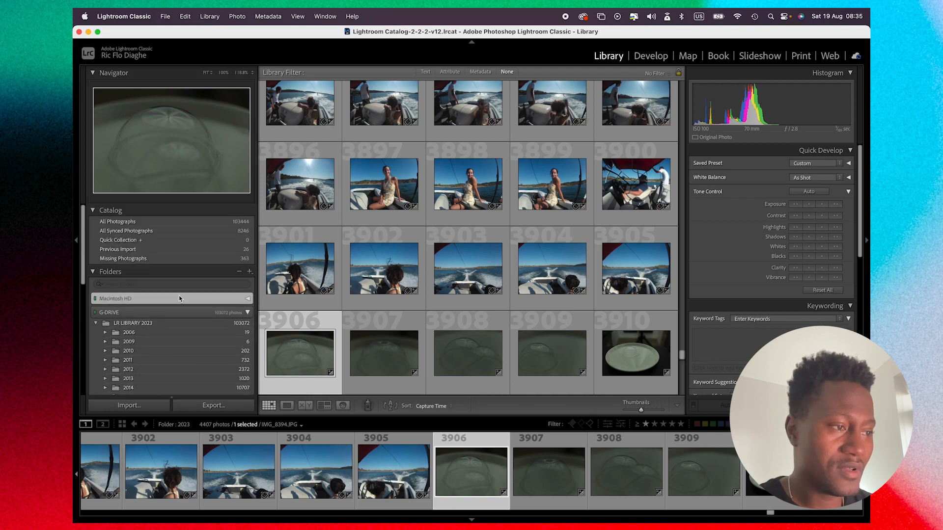
{"action": "left_click", "coordinate": [173, 323]}
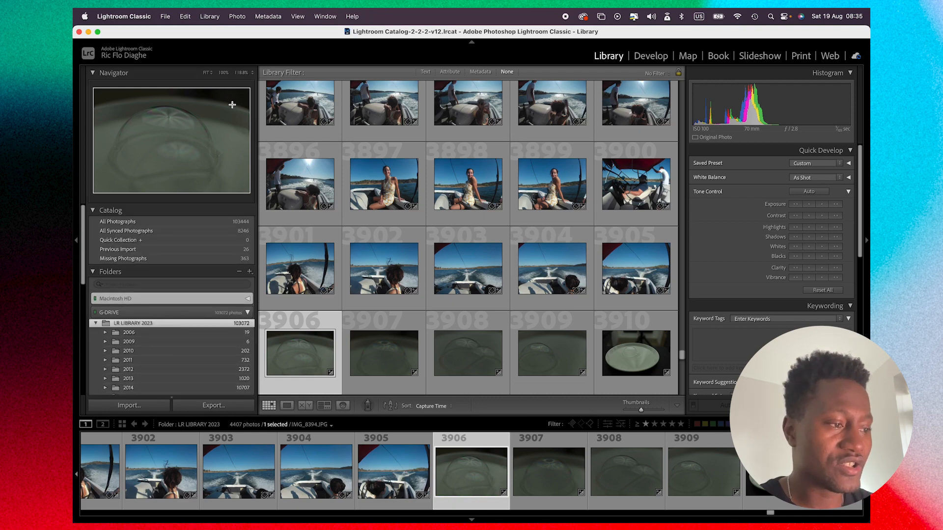
{"action": "left_click", "coordinate": [210, 16]}
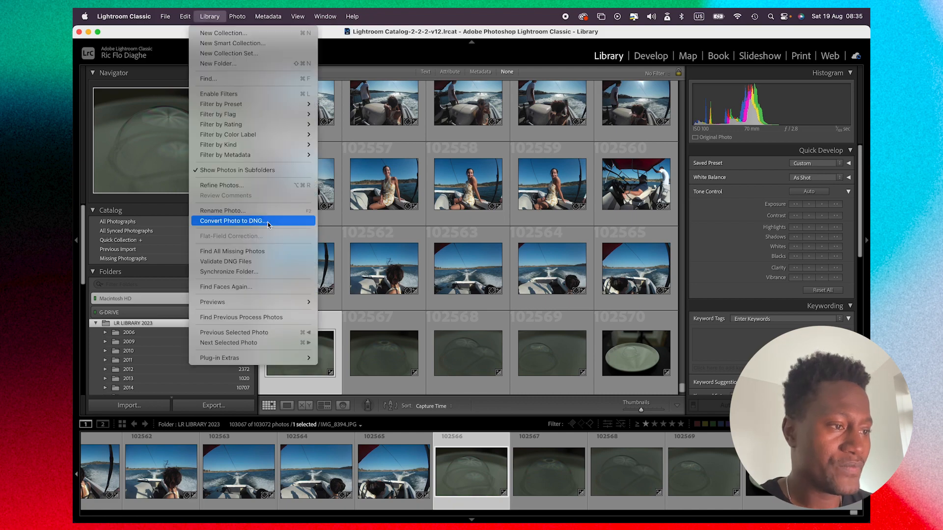
{"action": "left_click", "coordinate": [259, 276]}
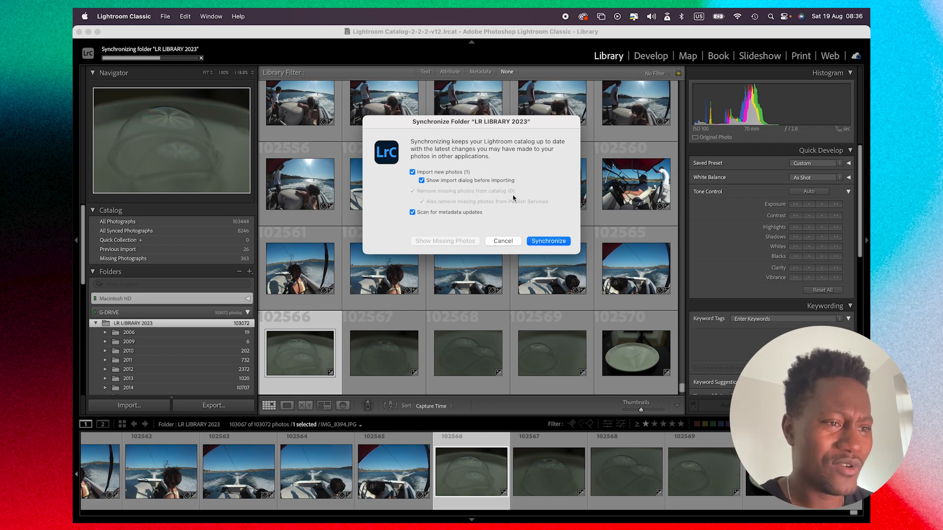
{"action": "left_click", "coordinate": [511, 240]}
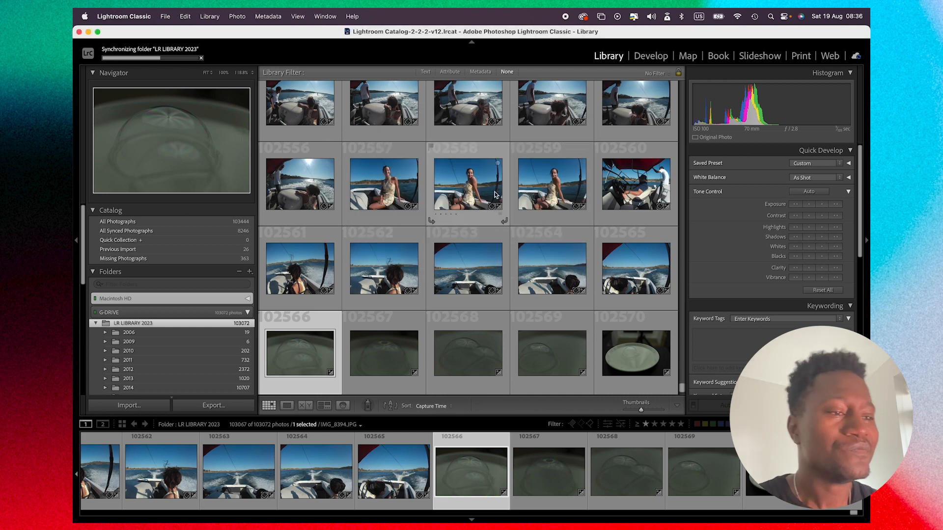
Check the Synchronize Folder options for the 2017 folder and cancel without synchronizing.
{"action": "scroll", "coordinate": [194, 360], "scroll_direction": "down", "scroll_amount": 5}
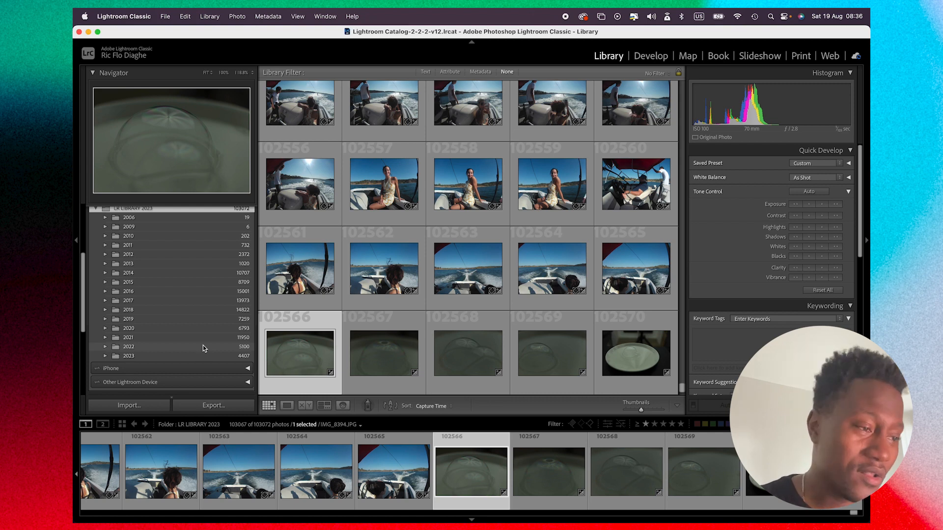
{"action": "scroll", "coordinate": [202, 349], "scroll_direction": "up", "scroll_amount": 2}
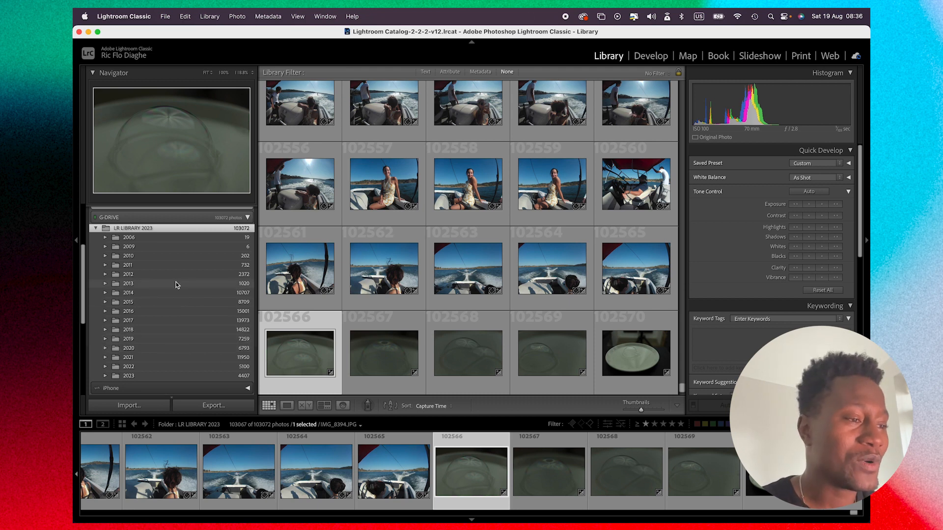
{"action": "scroll", "coordinate": [176, 310], "scroll_direction": "down", "scroll_amount": 3}
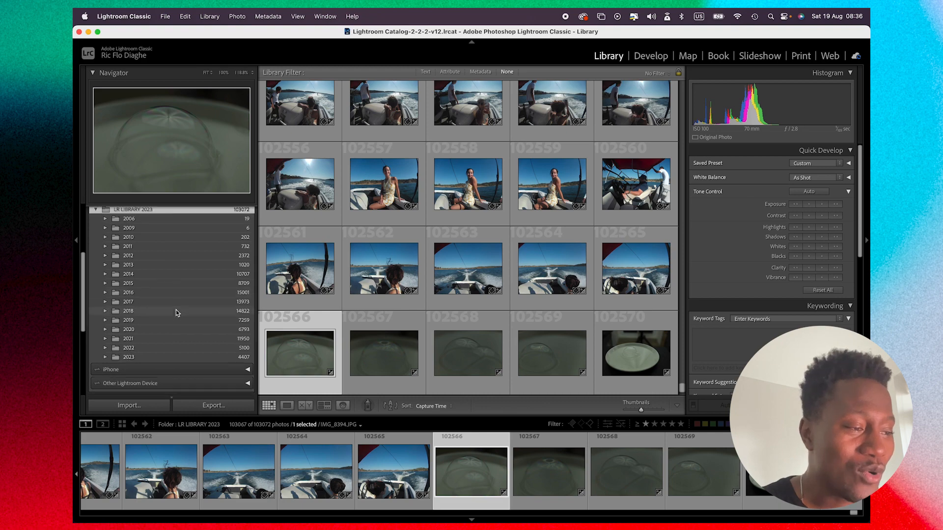
{"action": "scroll", "coordinate": [178, 314], "scroll_direction": "up", "scroll_amount": 2}
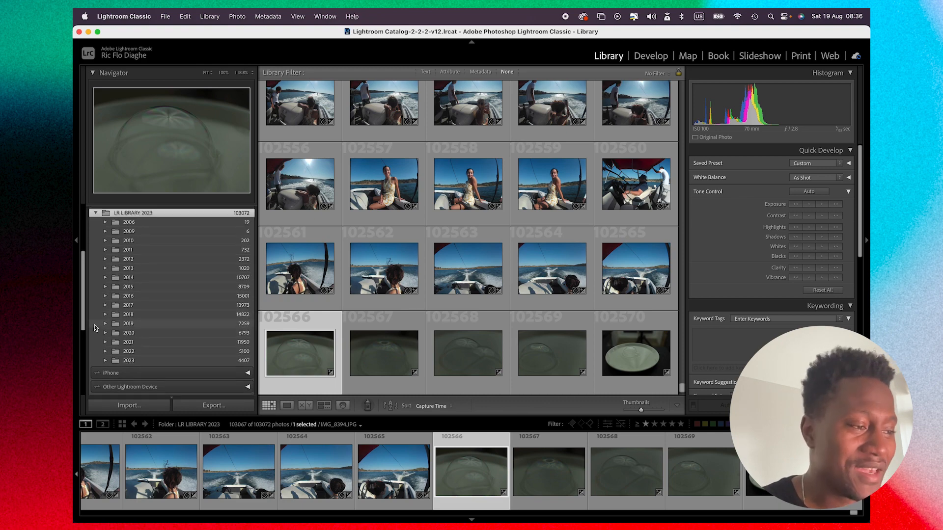
{"action": "left_click", "coordinate": [108, 305]}
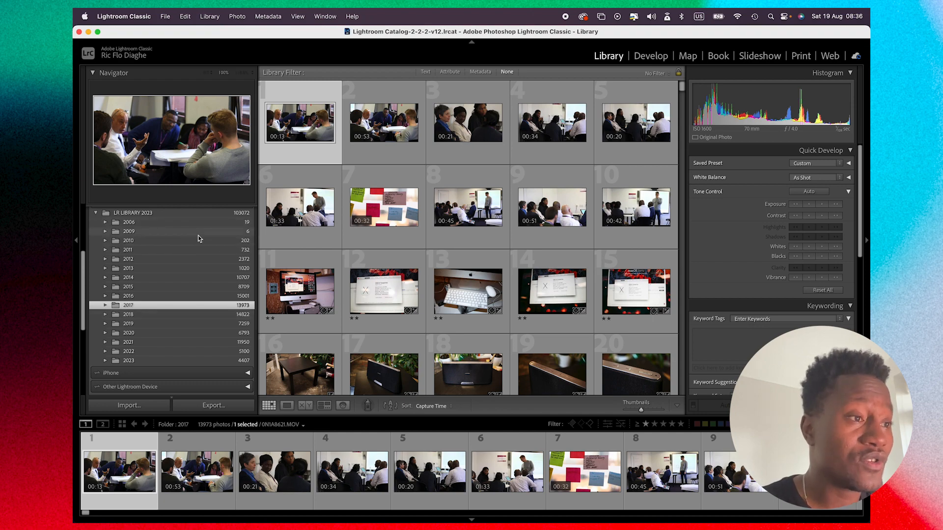
{"action": "left_click", "coordinate": [198, 18]}
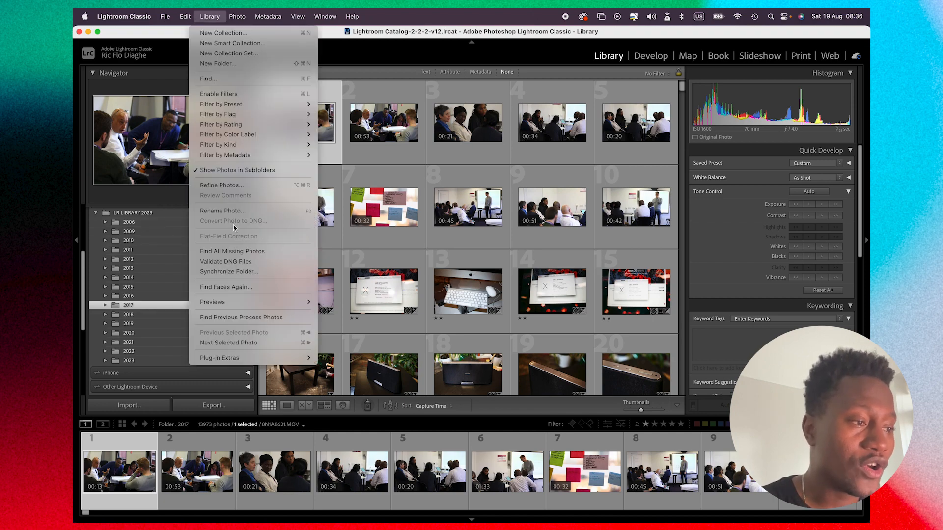
{"action": "left_click", "coordinate": [244, 272]}
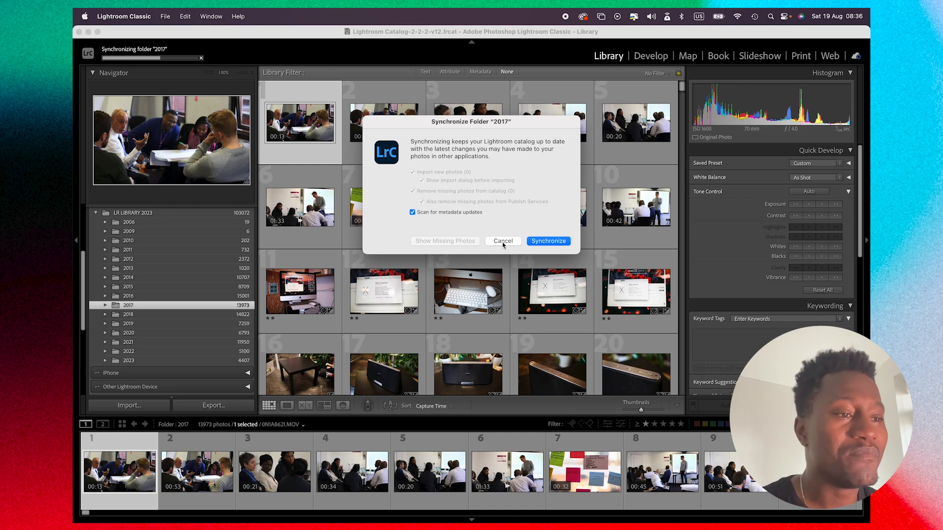
{"action": "left_click", "coordinate": [503, 241]}
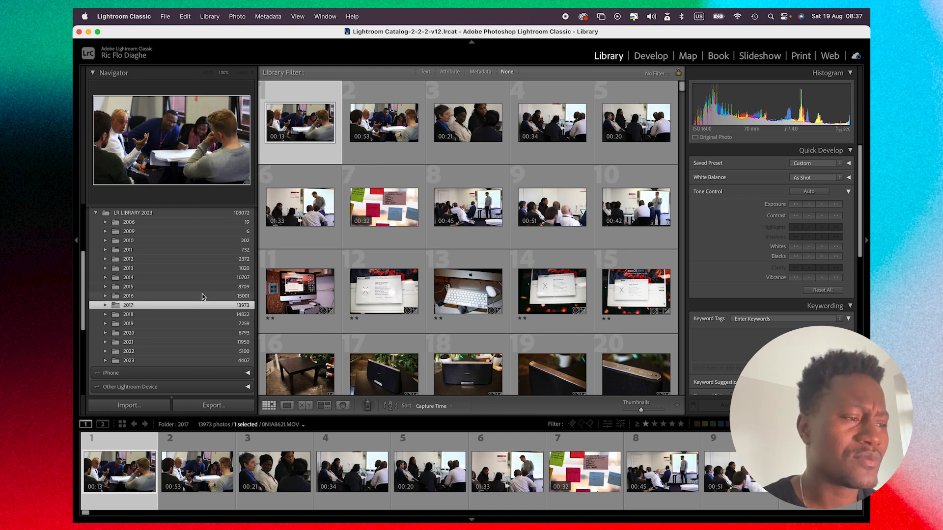
View the Missing Photographs in the catalog and return to All Photographs.
{"action": "scroll", "coordinate": [202, 294], "scroll_direction": "up", "scroll_amount": 3}
{"action": "scroll", "coordinate": [202, 294], "scroll_direction": "up", "scroll_amount": 5}
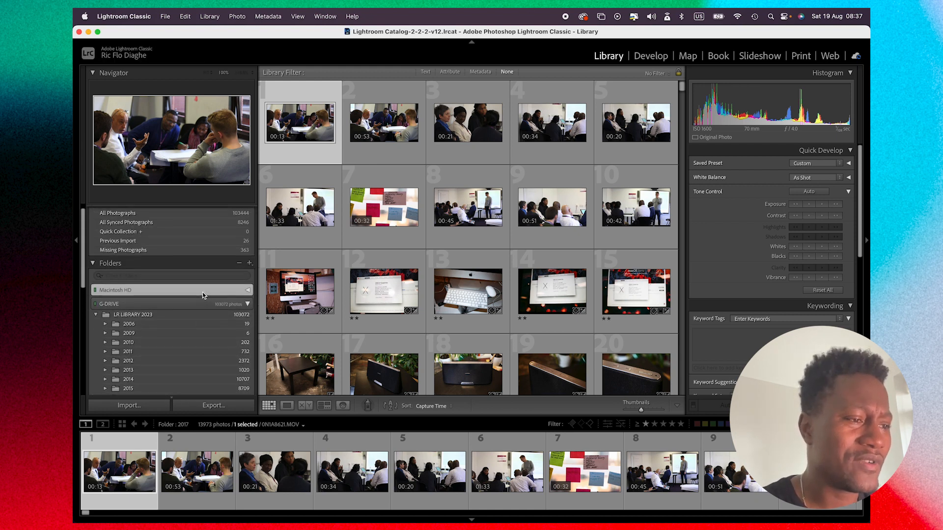
{"action": "left_click", "coordinate": [185, 258]}
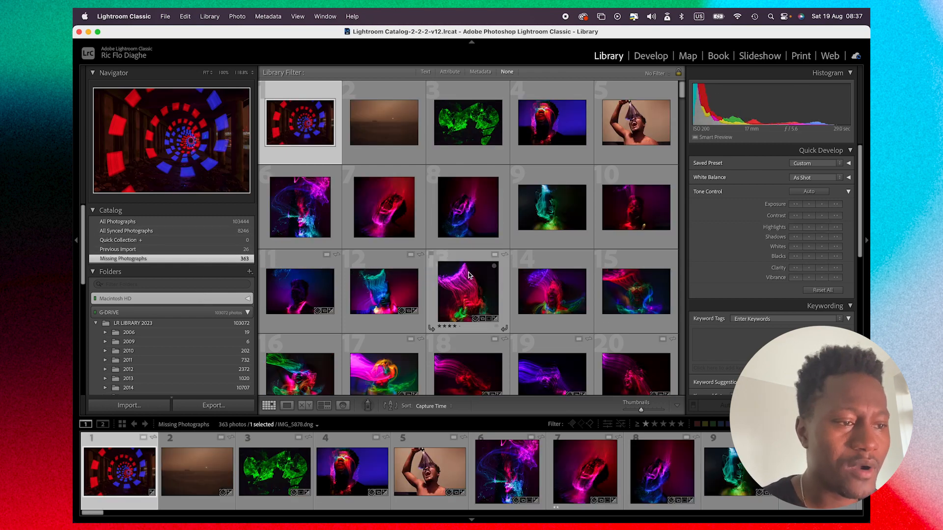
{"action": "left_click", "coordinate": [213, 224]}
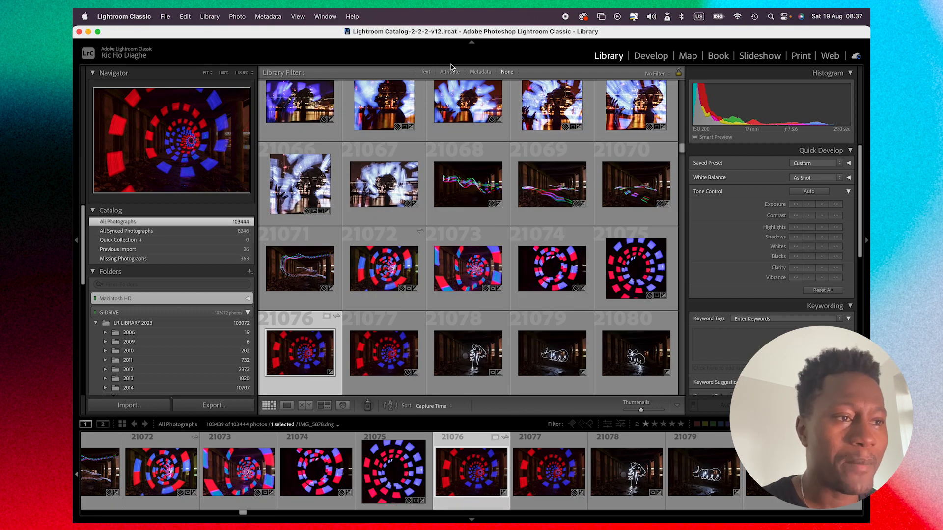
Enable the Attribute filter for All Photographs, view only the virtual copies, and remove the virtual copies restriction again.
{"action": "left_click", "coordinate": [656, 73]}
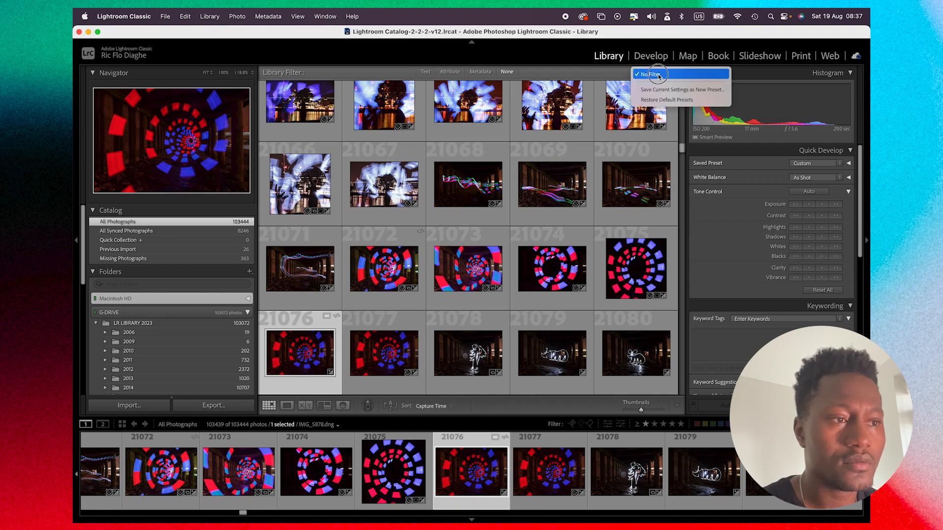
{"action": "left_click", "coordinate": [659, 75]}
{"action": "left_click", "coordinate": [448, 72]}
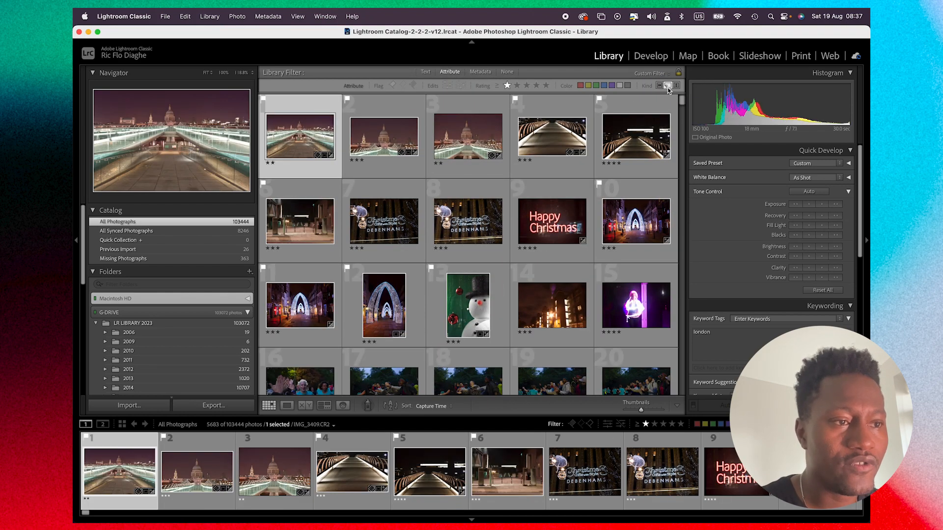
{"action": "left_click", "coordinate": [667, 86]}
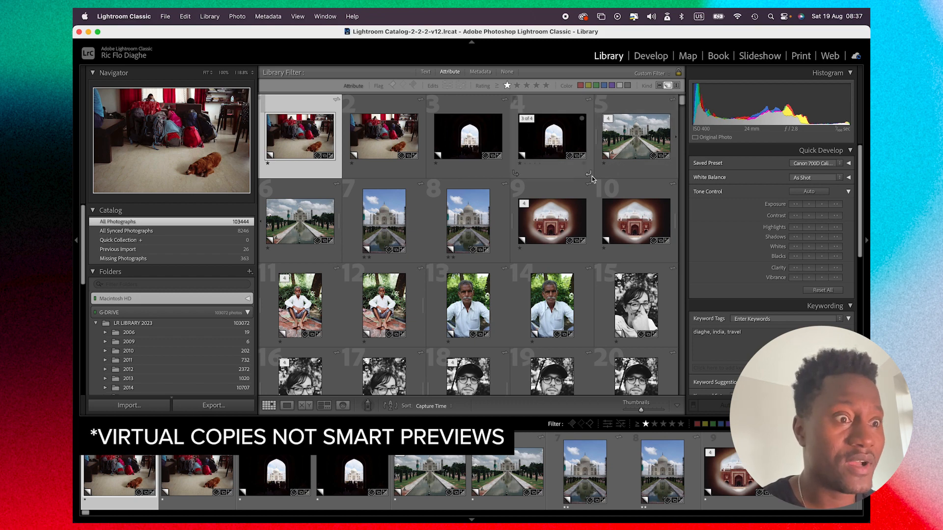
{"action": "left_click", "coordinate": [667, 86]}
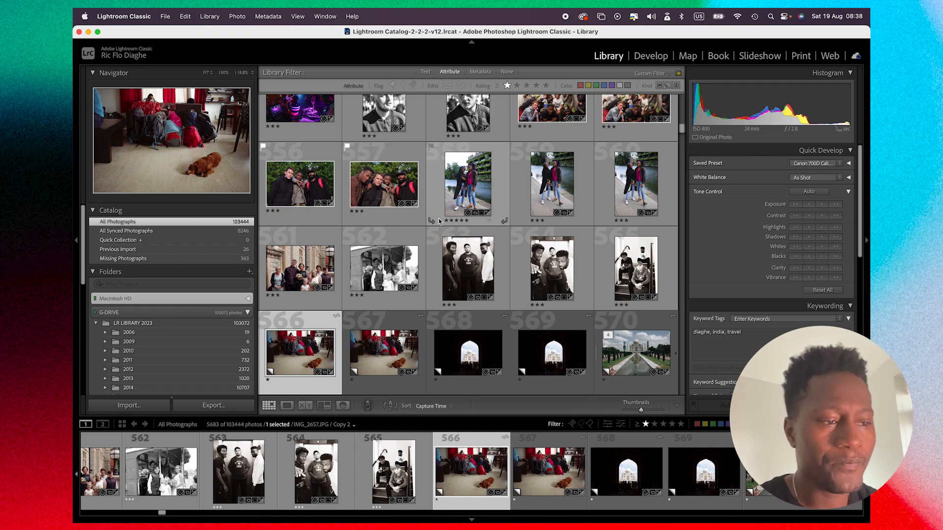
Look past the year folders and expand Collections to list the collection sets.
{"action": "mouse_move", "coordinate": [333, 522]}
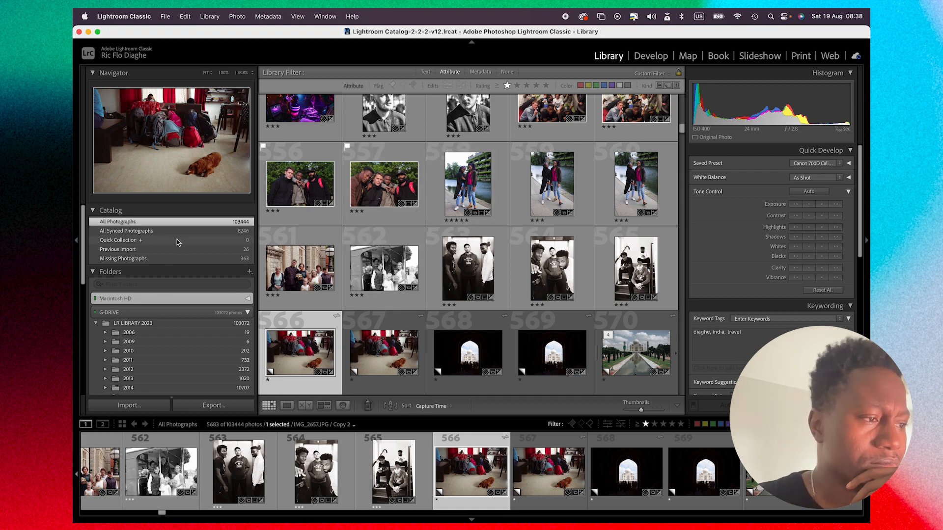
{"action": "scroll", "coordinate": [211, 320], "scroll_direction": "down", "scroll_amount": 10}
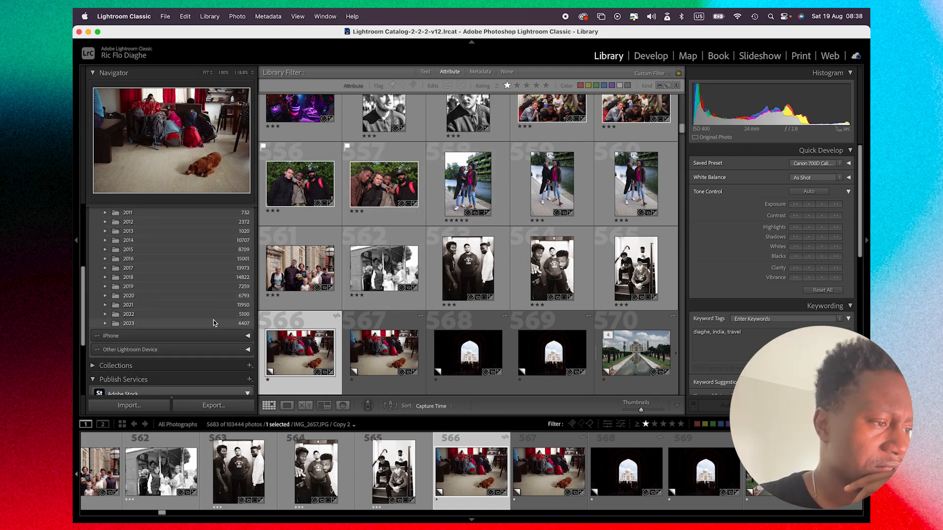
{"action": "scroll", "coordinate": [213, 323], "scroll_direction": "down", "scroll_amount": 2}
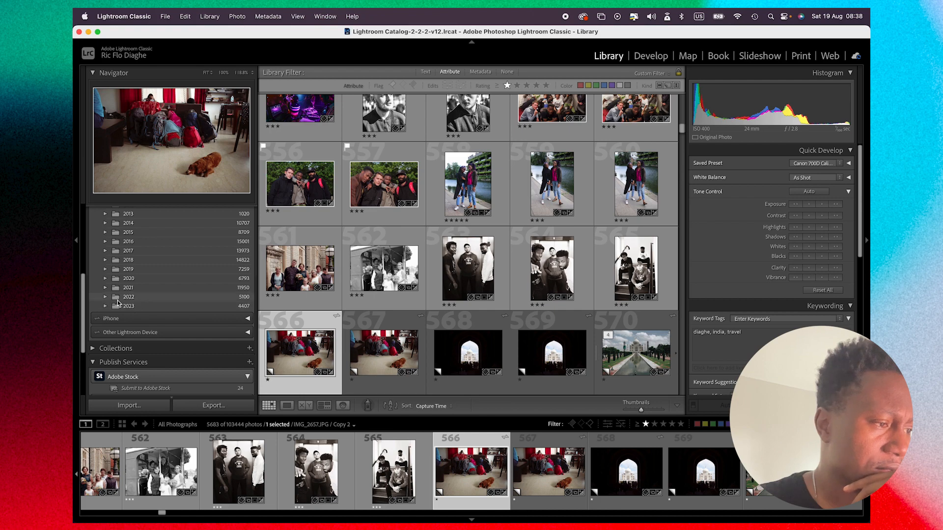
{"action": "scroll", "coordinate": [155, 343], "scroll_direction": "down", "scroll_amount": 3}
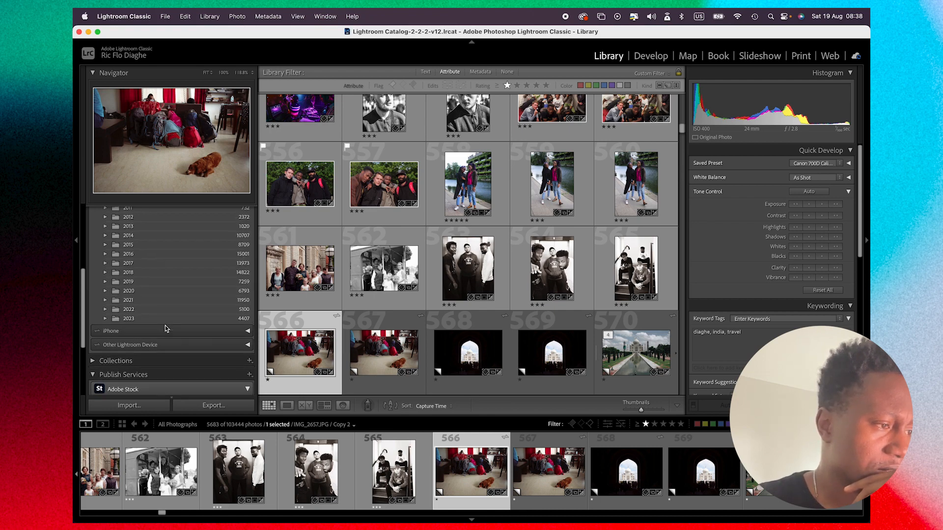
{"action": "scroll", "coordinate": [223, 339], "scroll_direction": "down", "scroll_amount": 2}
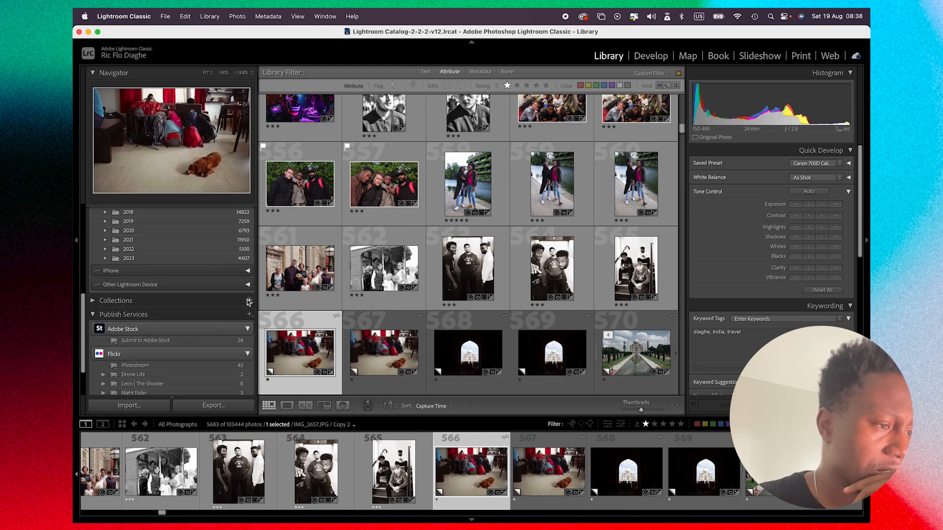
{"action": "left_click", "coordinate": [248, 272]}
{"action": "left_click", "coordinate": [248, 272]}
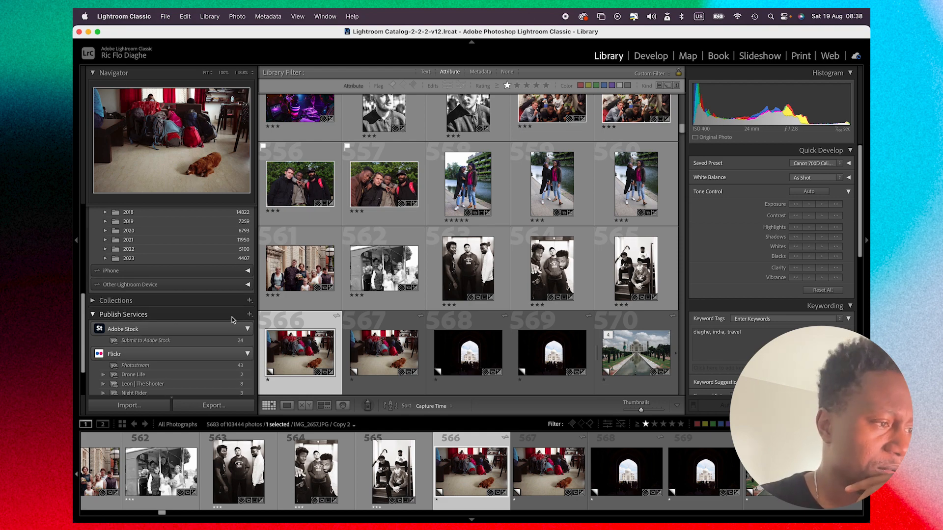
{"action": "scroll", "coordinate": [232, 320], "scroll_direction": "down", "scroll_amount": 5}
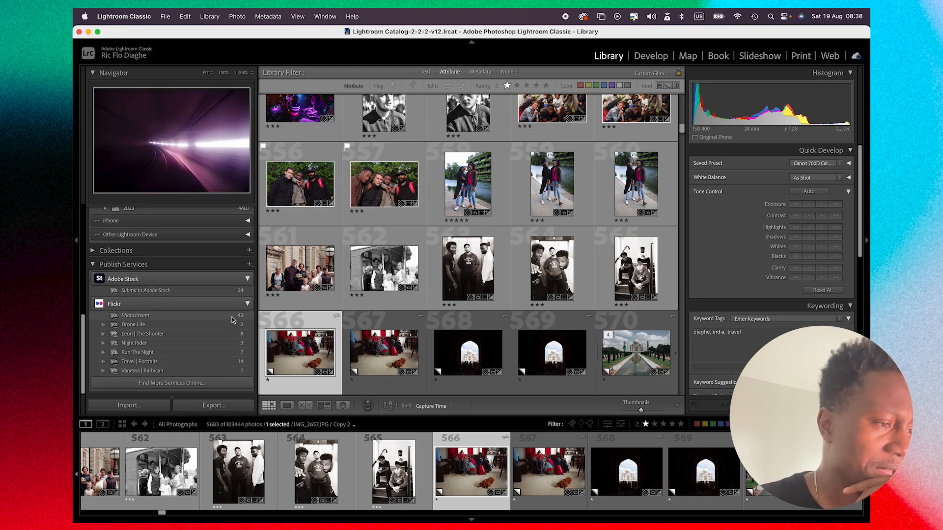
{"action": "left_click", "coordinate": [109, 250]}
Expand the Travel collection set and view the collections One Way Ticket To India – Selects and One Way Ticket To India V1.
{"action": "scroll", "coordinate": [222, 326], "scroll_direction": "down", "scroll_amount": 2}
{"action": "scroll", "coordinate": [222, 326], "scroll_direction": "down", "scroll_amount": 3}
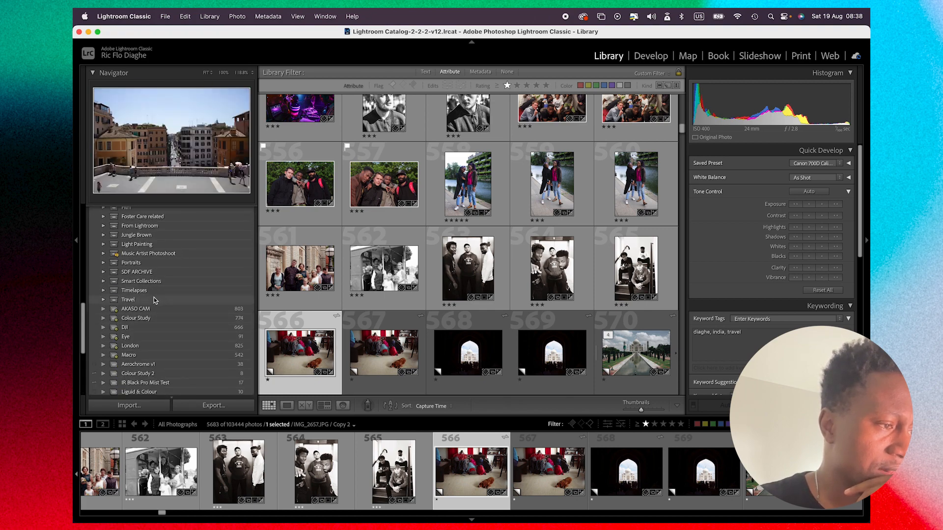
{"action": "scroll", "coordinate": [138, 319], "scroll_direction": "down", "scroll_amount": 1}
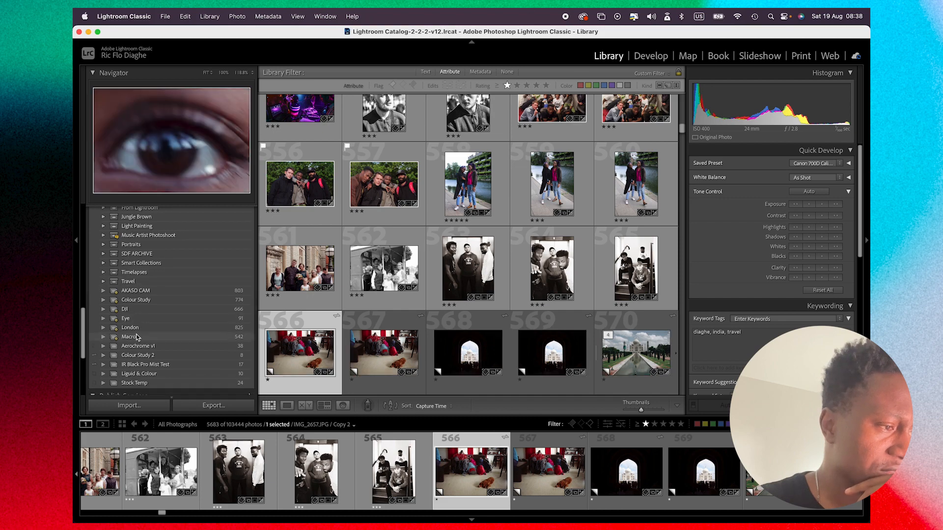
{"action": "scroll", "coordinate": [138, 337], "scroll_direction": "up", "scroll_amount": 1}
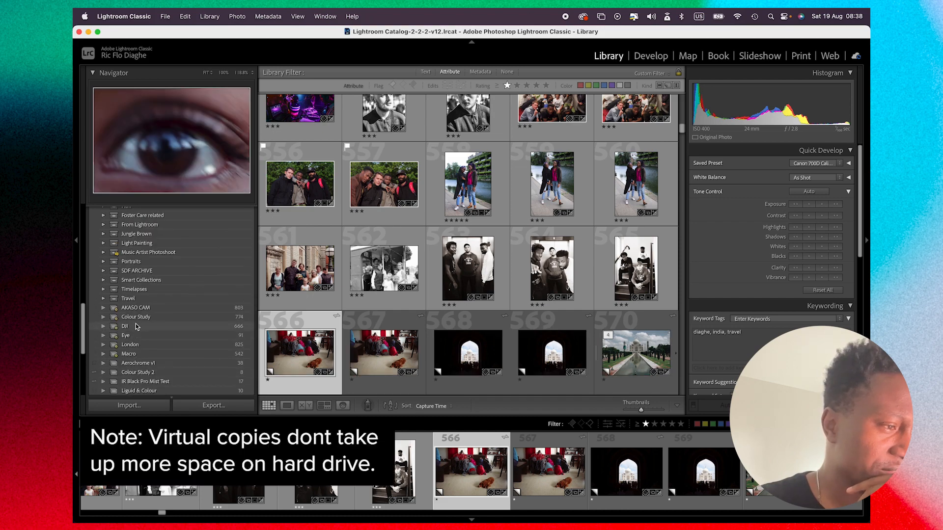
{"action": "left_click", "coordinate": [103, 298]}
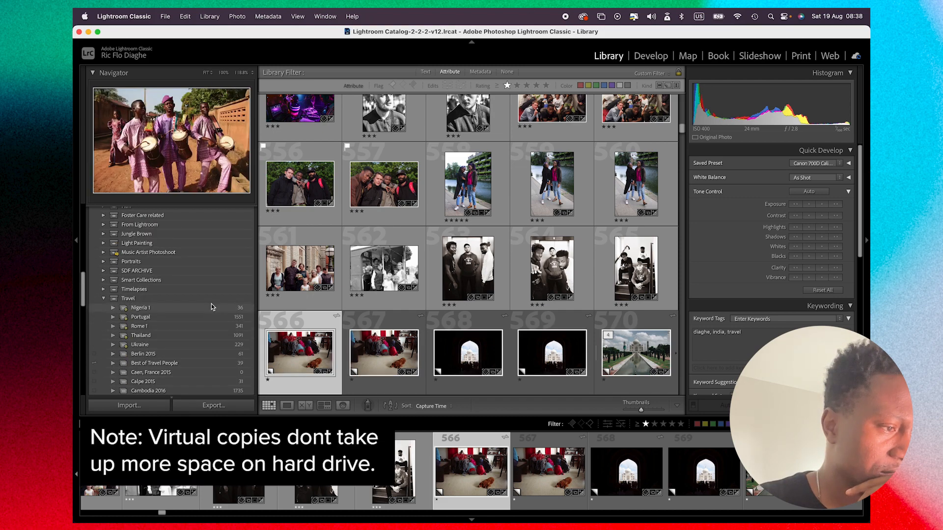
{"action": "scroll", "coordinate": [211, 307], "scroll_direction": "down", "scroll_amount": 10}
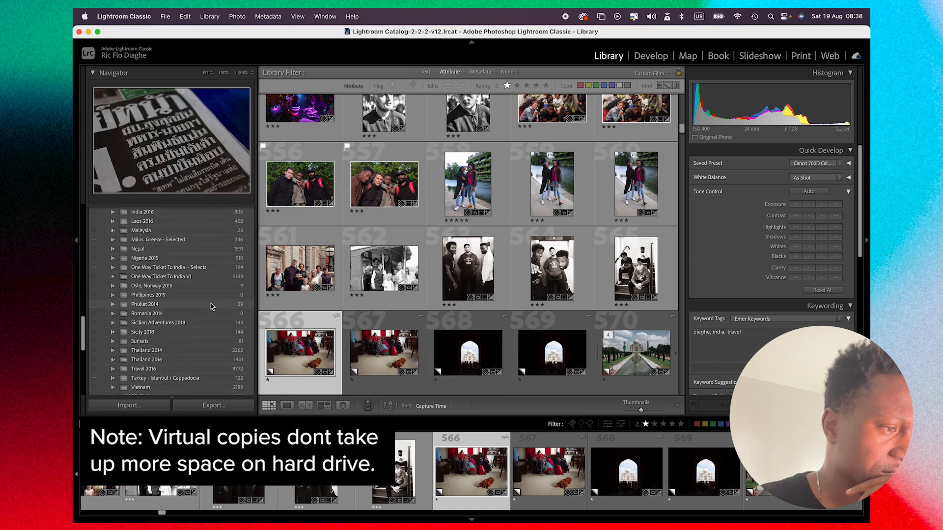
{"action": "left_click", "coordinate": [194, 269]}
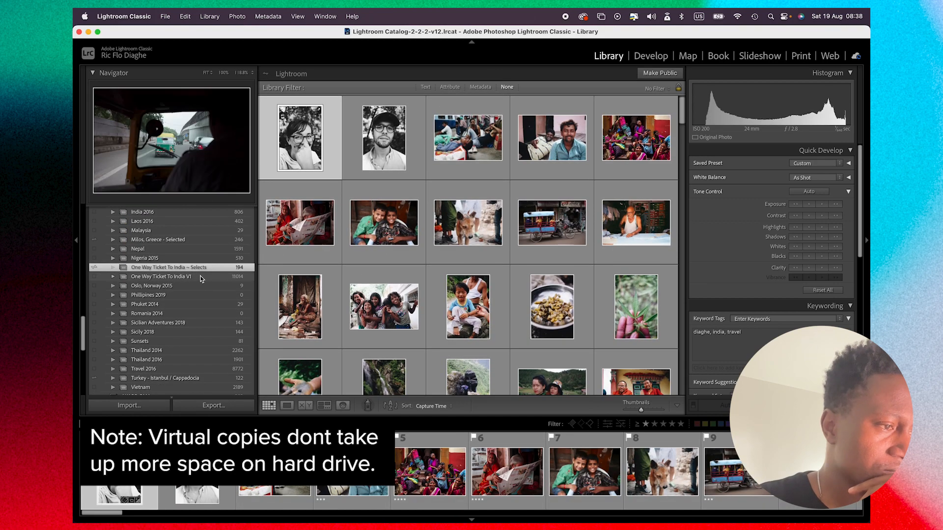
{"action": "left_click", "coordinate": [147, 277]}
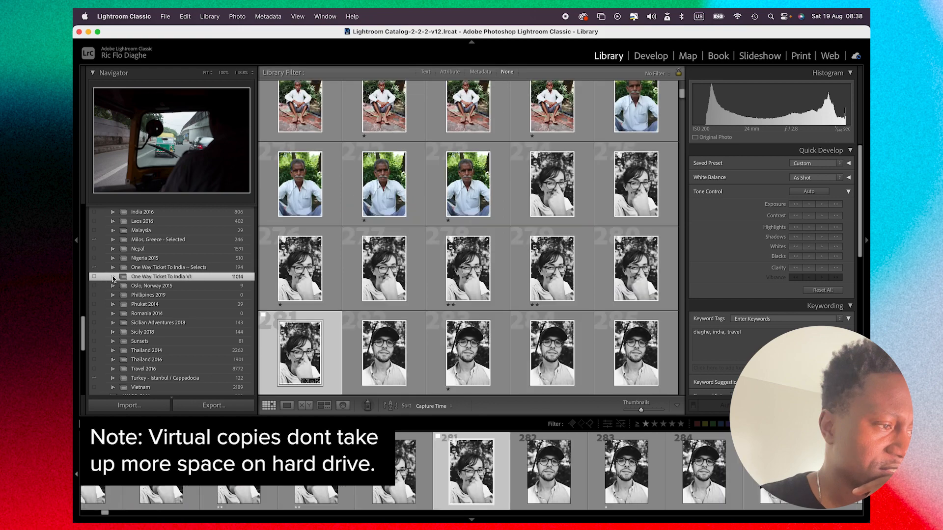
Expand the One Way Ticket To India V1 collection and open its Travel Book V1 in the Book module.
{"action": "left_click", "coordinate": [113, 278]}
{"action": "left_click", "coordinate": [162, 286]}
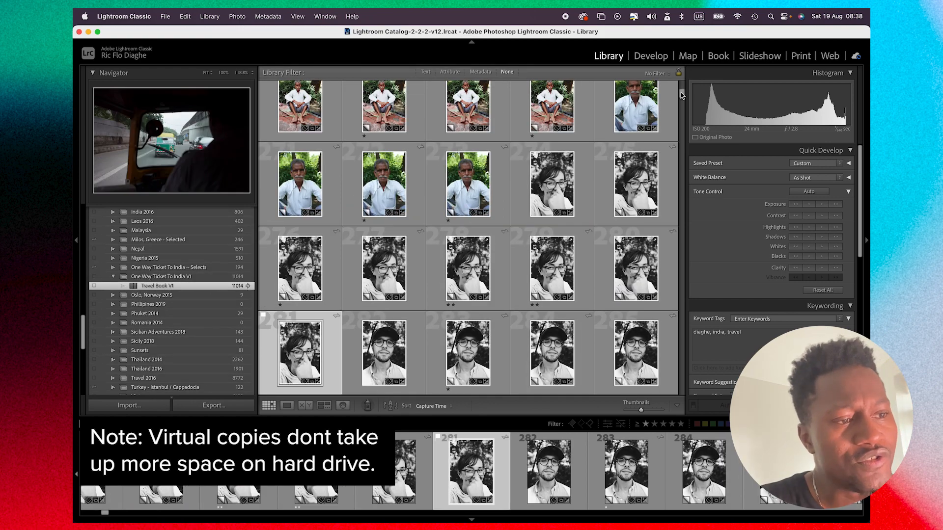
{"action": "left_click", "coordinate": [717, 56]}
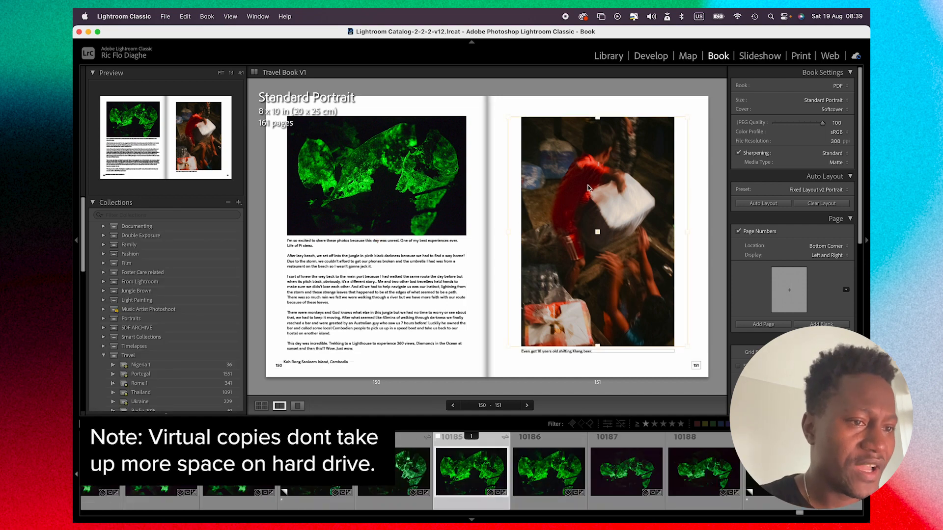
Switch to the One Way Ticket To India – Selects collection and select the close-up portrait IMG_1587.JPG from its photos.
{"action": "scroll", "coordinate": [212, 333], "scroll_direction": "down", "scroll_amount": 10}
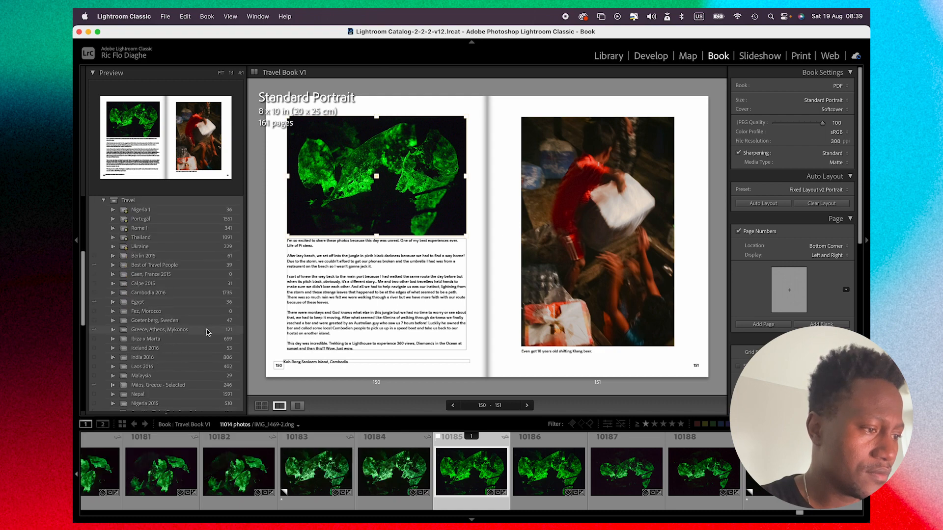
{"action": "scroll", "coordinate": [206, 332], "scroll_direction": "down", "scroll_amount": 3}
{"action": "left_click", "coordinate": [199, 318]}
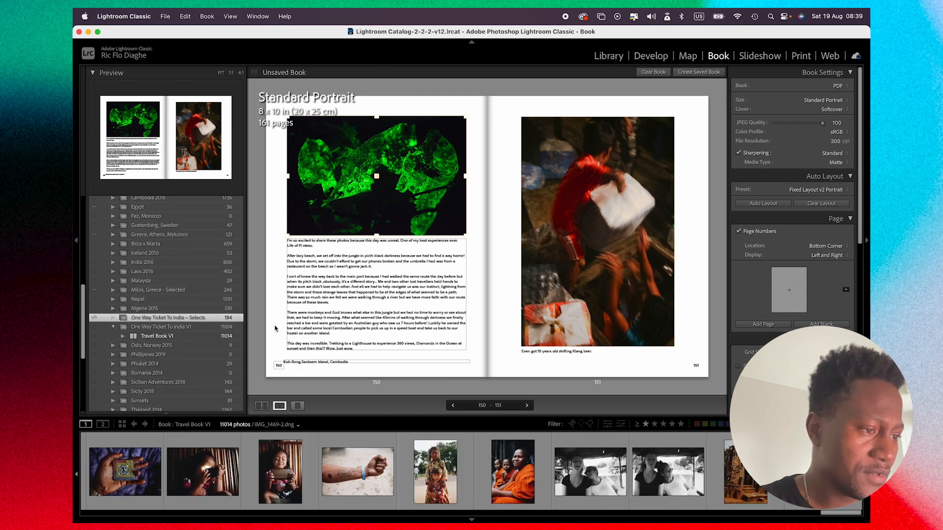
{"action": "left_click", "coordinate": [353, 464]}
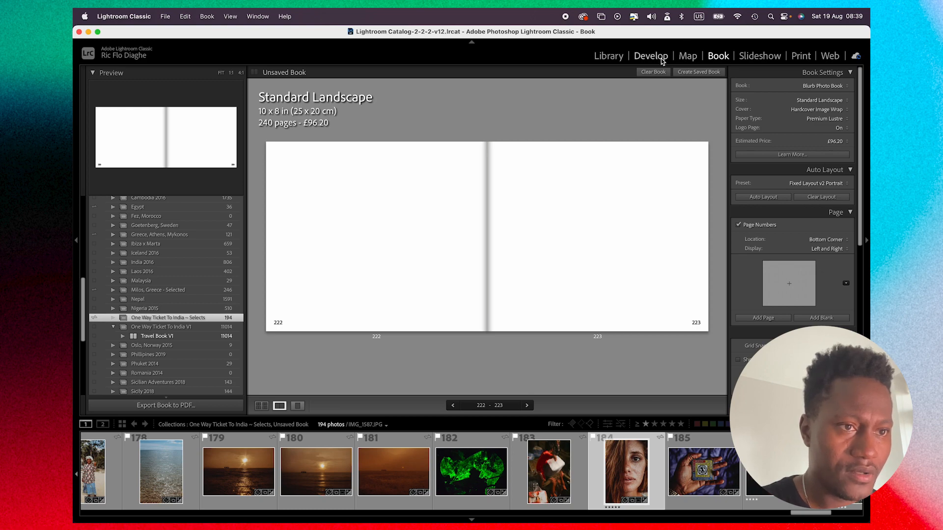
Show the freckled portrait in Develop and examine its 2017 and 2023 snapshots and edit history.
{"action": "key", "text": "d"}
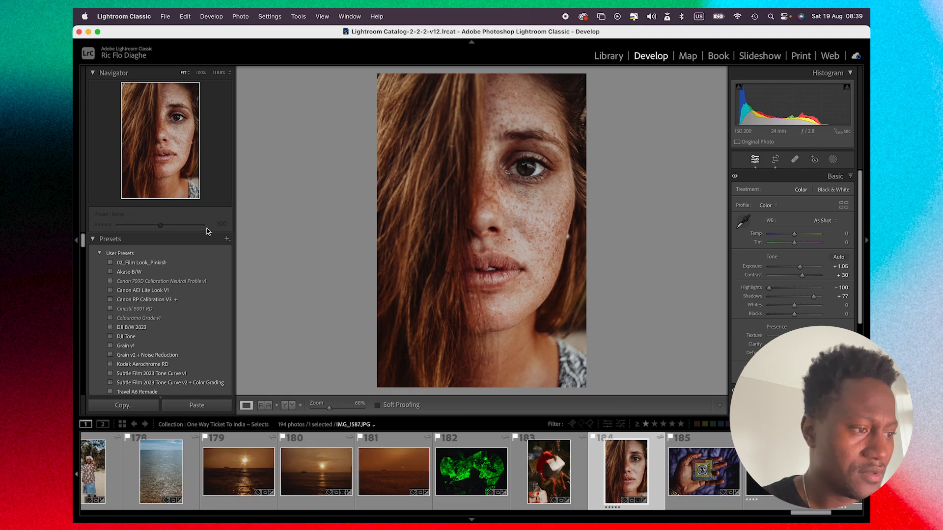
{"action": "scroll", "coordinate": [187, 305], "scroll_direction": "down", "scroll_amount": 10}
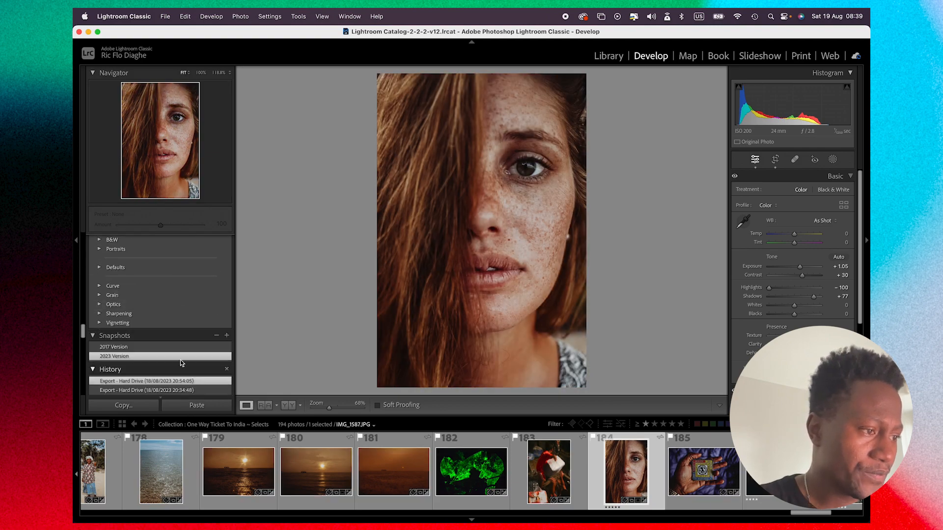
{"action": "scroll", "coordinate": [178, 356], "scroll_direction": "down", "scroll_amount": 5}
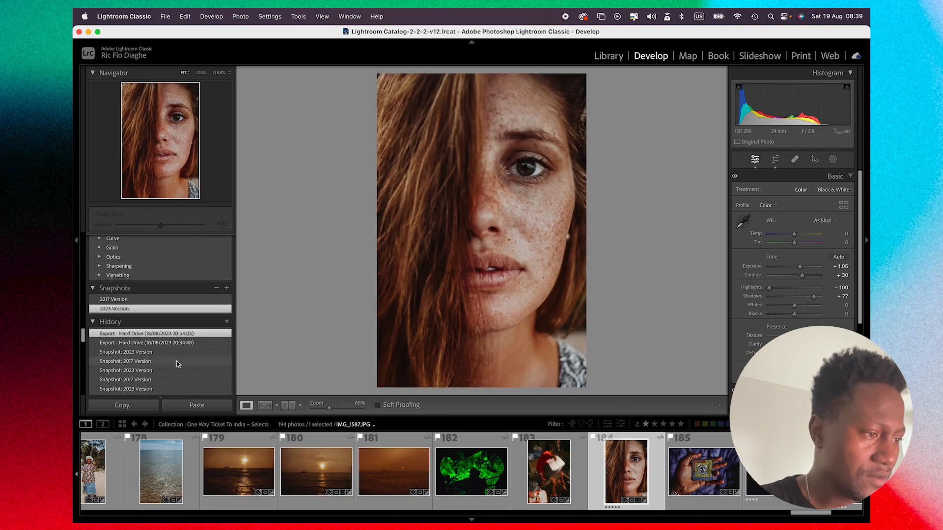
{"action": "scroll", "coordinate": [178, 364], "scroll_direction": "down", "scroll_amount": 5}
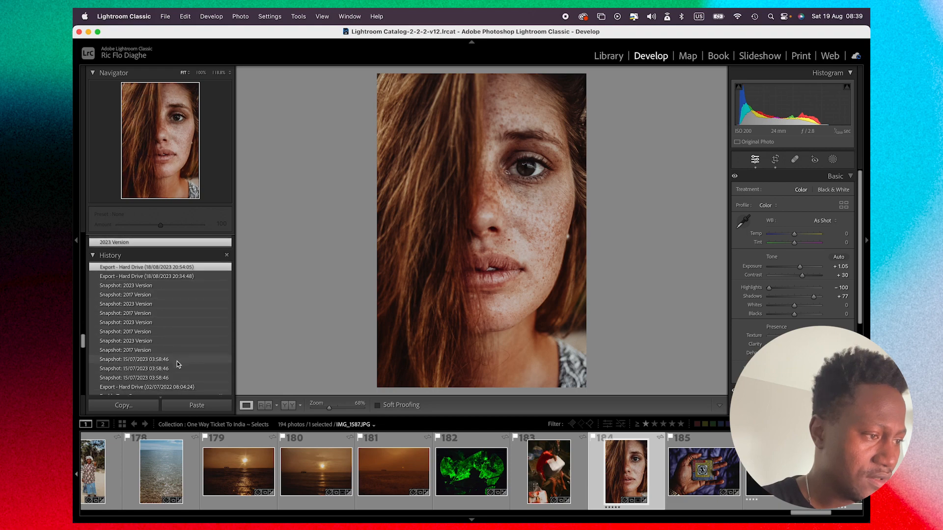
{"action": "scroll", "coordinate": [167, 378], "scroll_direction": "down", "scroll_amount": 3}
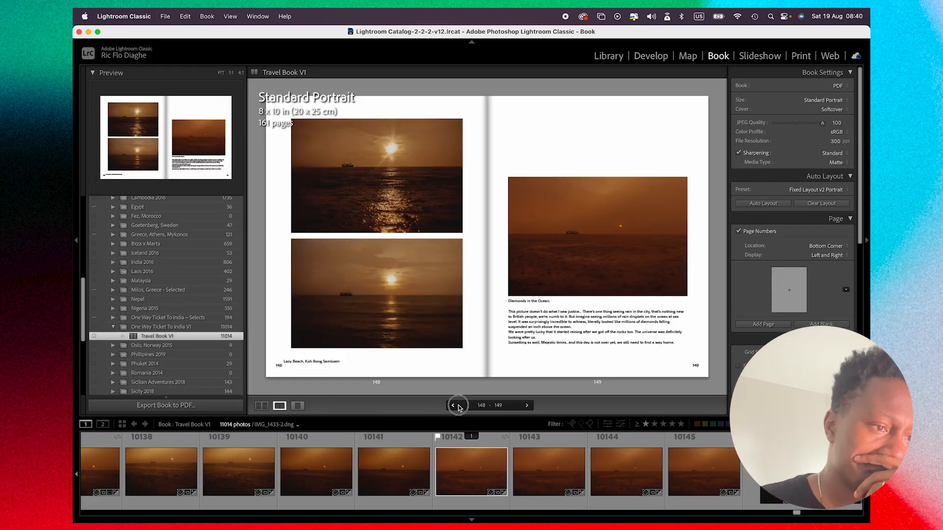
Go back through Travel Book V1 to pages 140–141, select the hammock photo and view page 141 in single page view.
{"action": "left_click", "coordinate": [459, 406]}
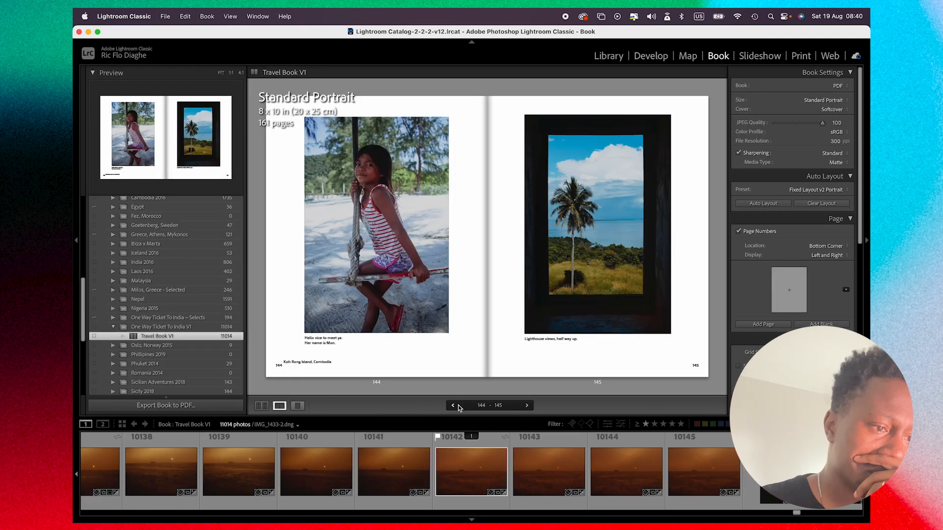
{"action": "left_click", "coordinate": [459, 406]}
{"action": "left_click", "coordinate": [458, 405]}
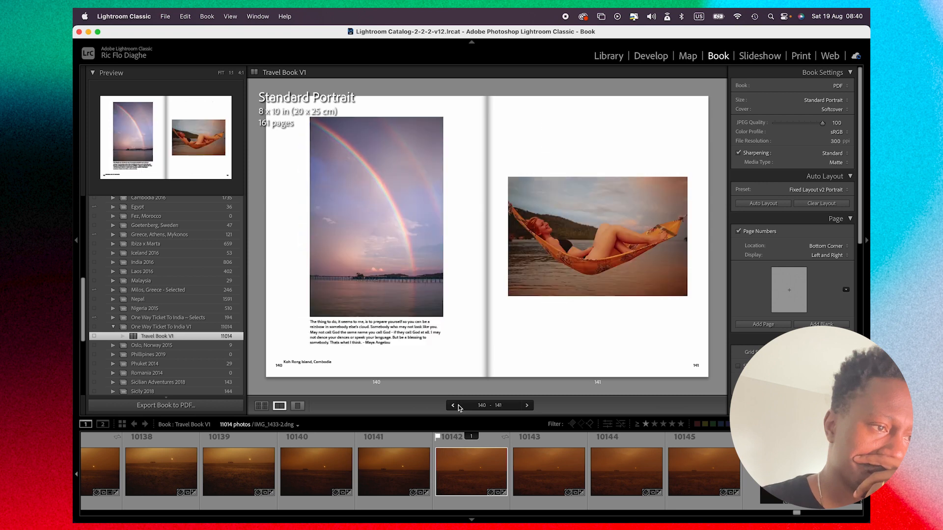
{"action": "left_click", "coordinate": [595, 236]}
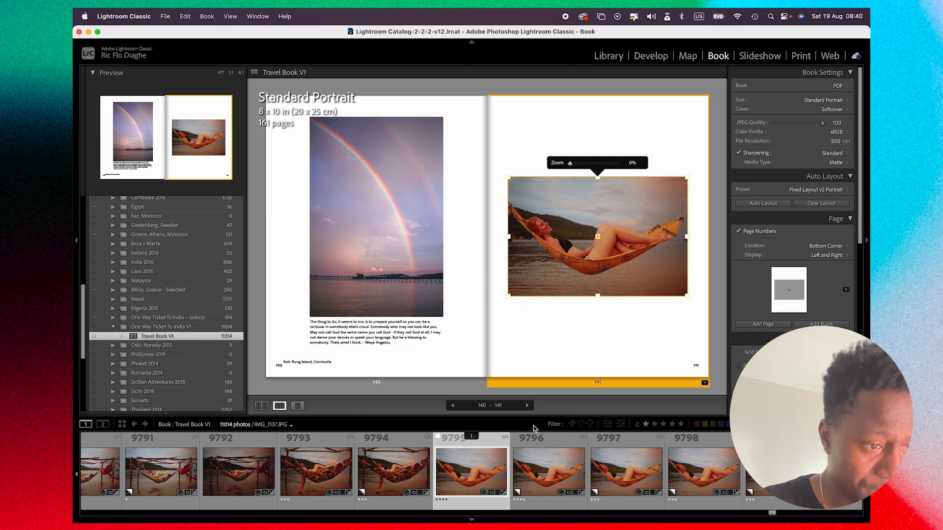
{"action": "left_click", "coordinate": [298, 406]}
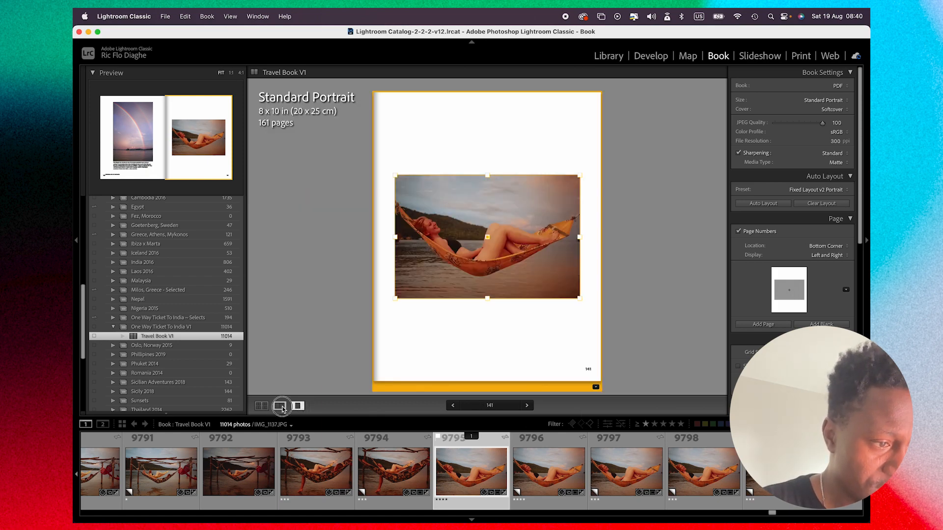
{"action": "left_click", "coordinate": [282, 406]}
{"action": "left_click", "coordinate": [298, 406]}
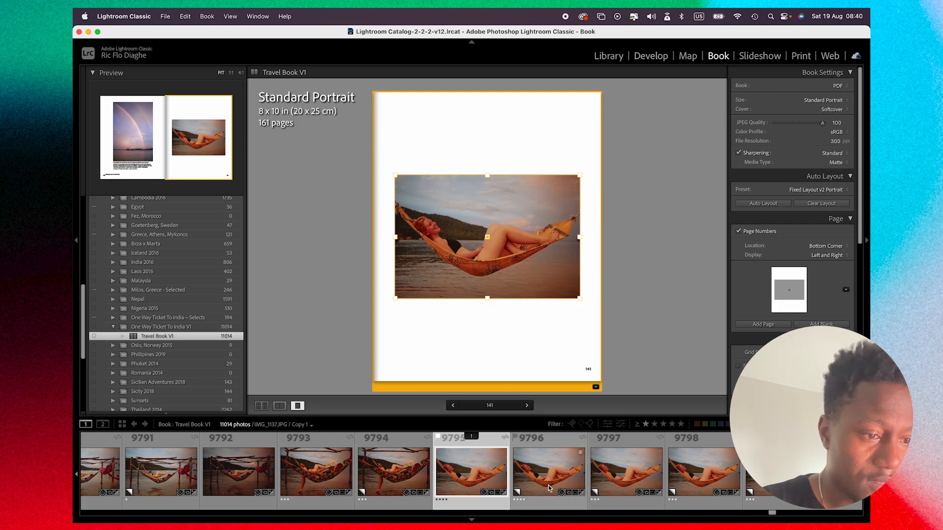
Undo the settings reset on the hammock photo in Develop and return to the Book module.
{"action": "left_click", "coordinate": [651, 56]}
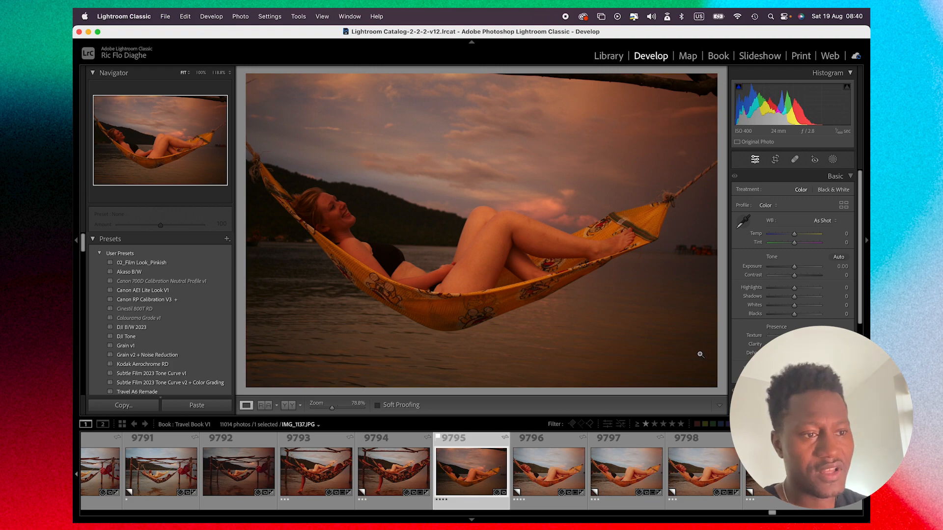
{"action": "key", "text": "super+z"}
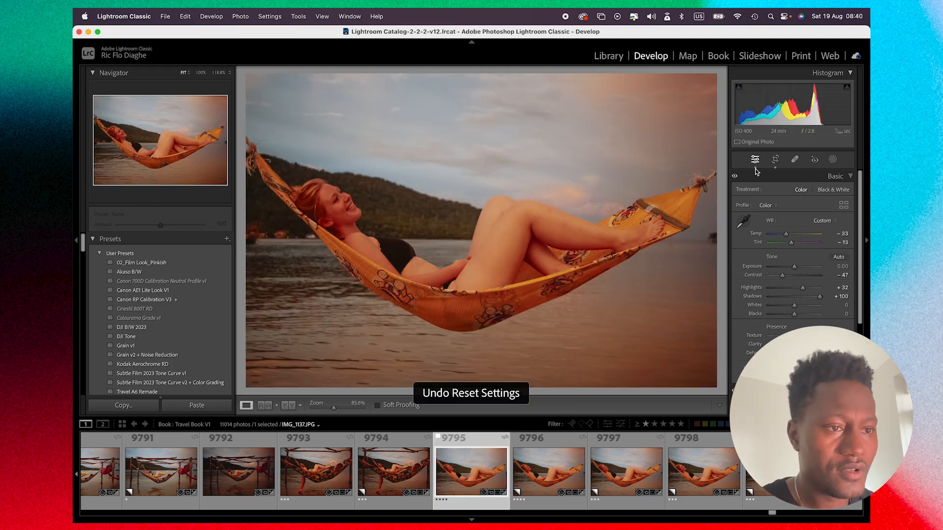
{"action": "left_click", "coordinate": [718, 57]}
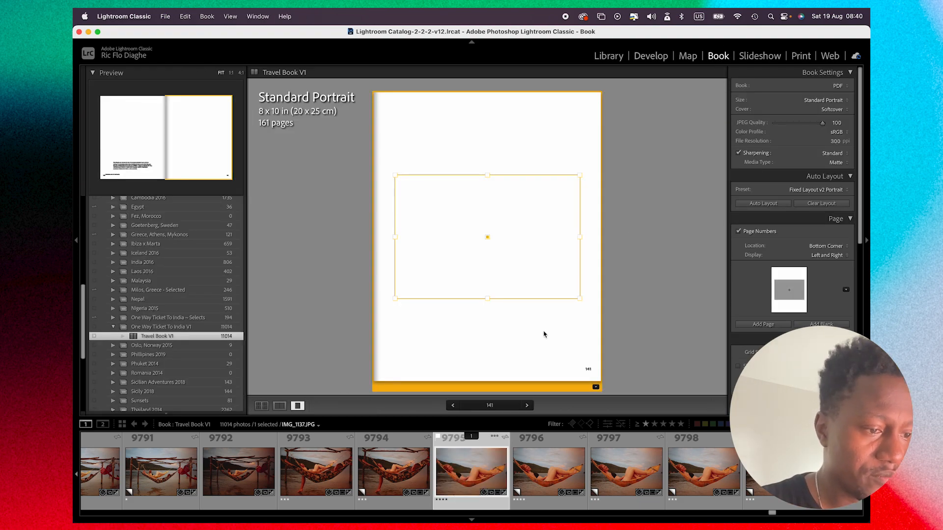
Select the hammock photo's virtual copy IMG_1137.JPG / Copy 1 and show it in Develop.
{"action": "left_click", "coordinate": [544, 471]}
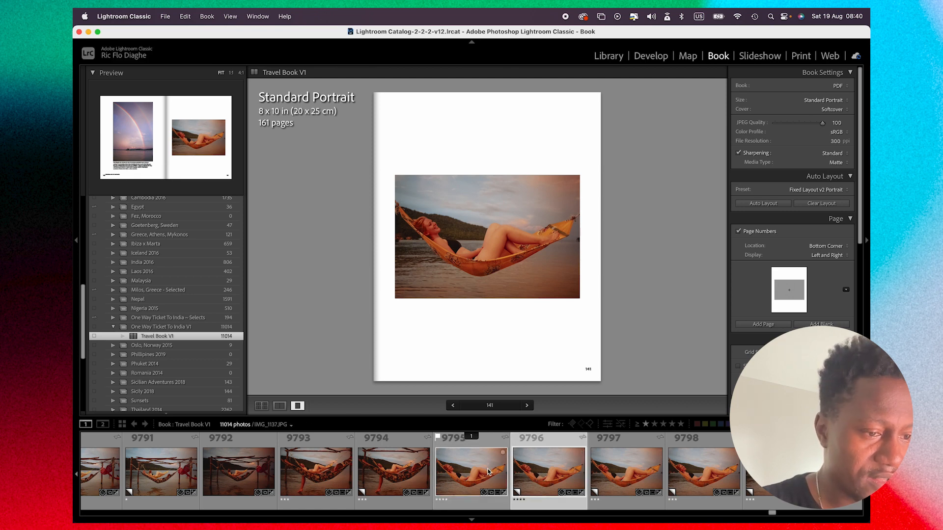
{"action": "left_click", "coordinate": [579, 196]}
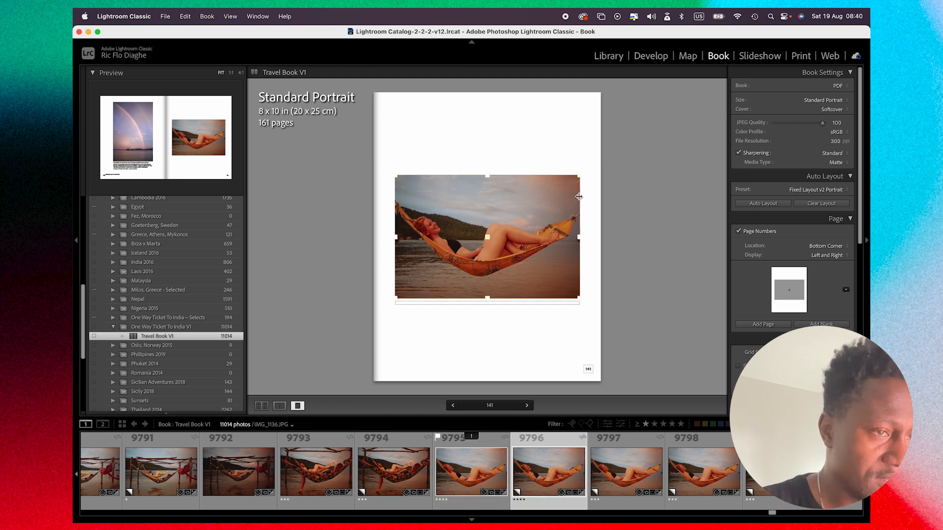
{"action": "left_click", "coordinate": [661, 58]}
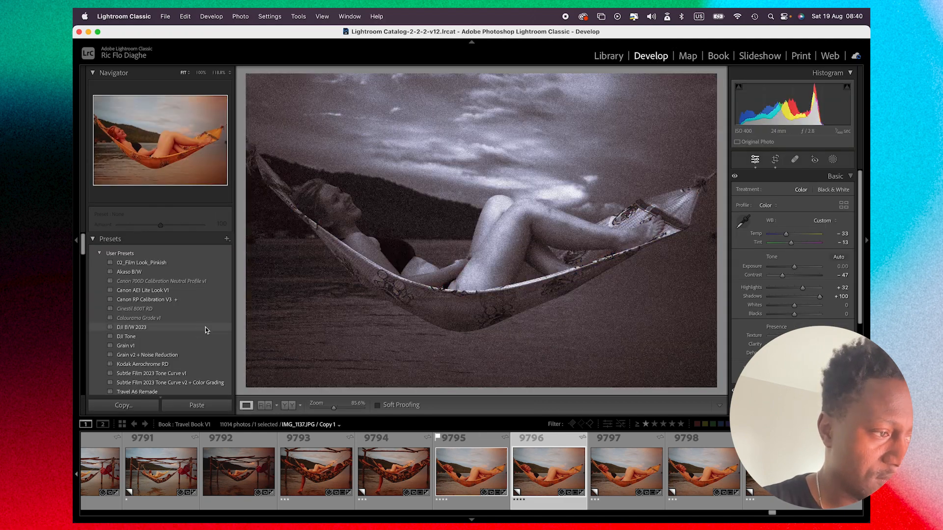
Compare the virtual copy's history states Imported from Lr mobile, From Lr mobile and Paste Settings, ending on Paste Settings.
{"action": "scroll", "coordinate": [206, 331], "scroll_direction": "down", "scroll_amount": 10}
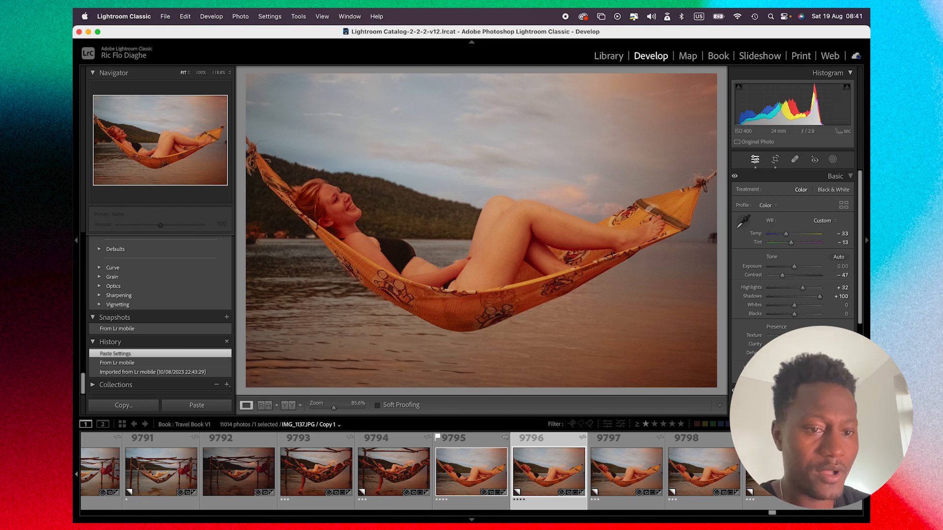
{"action": "left_click", "coordinate": [154, 374]}
{"action": "left_click", "coordinate": [154, 363]}
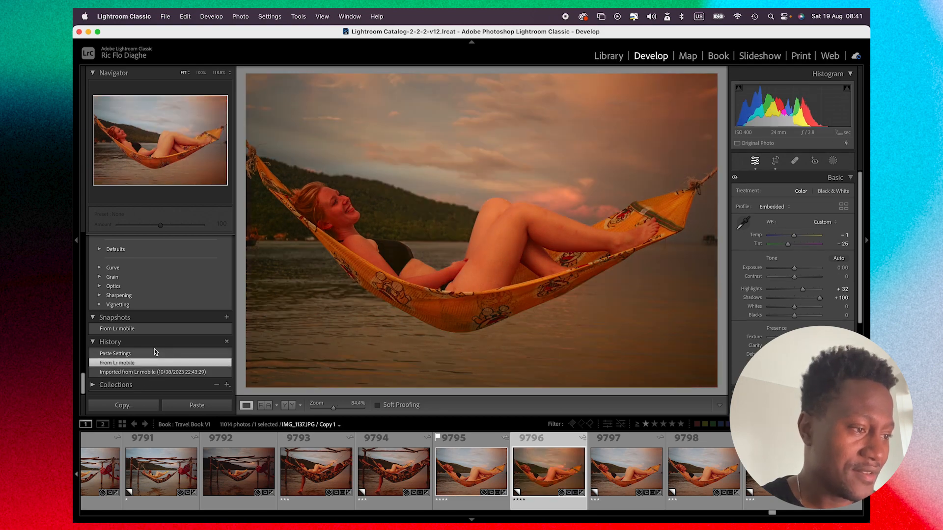
{"action": "left_click", "coordinate": [154, 353]}
{"action": "left_click", "coordinate": [147, 364]}
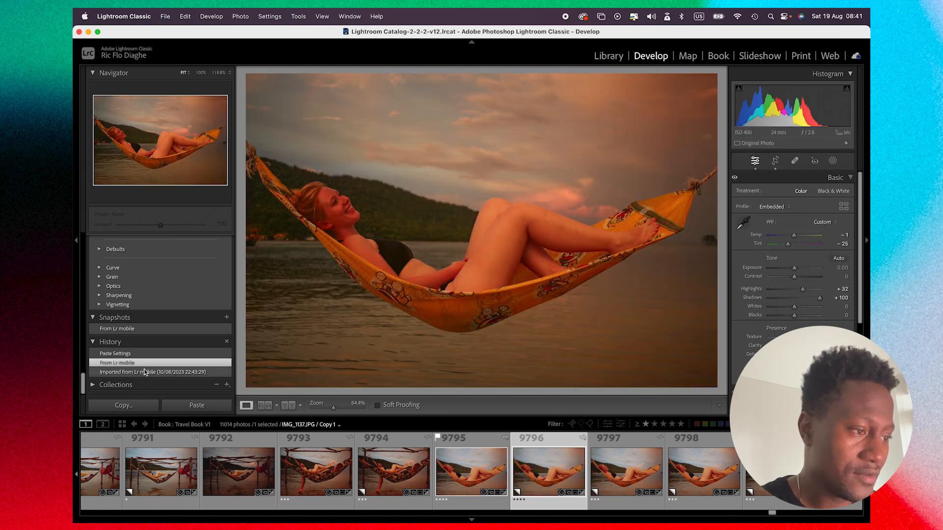
{"action": "left_click", "coordinate": [142, 354]}
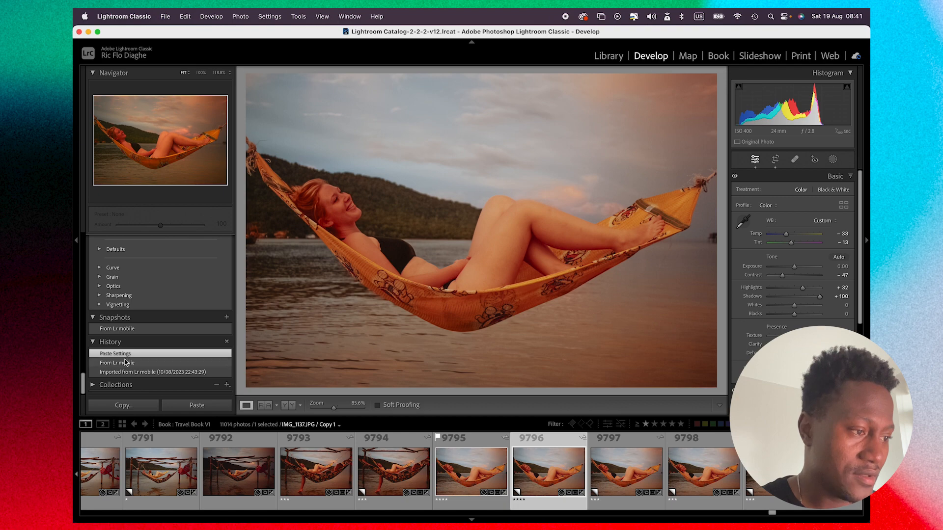
{"action": "left_click", "coordinate": [126, 364]}
{"action": "left_click", "coordinate": [128, 355]}
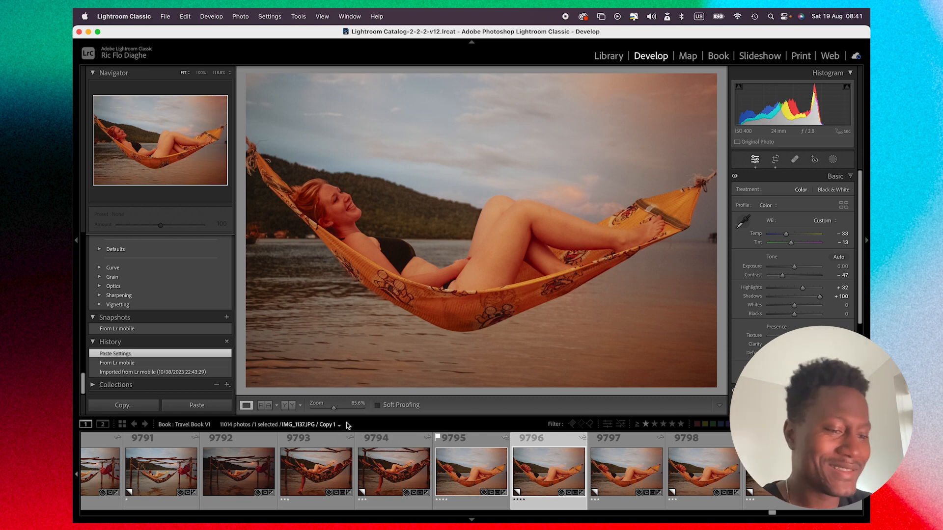
Select the original hammock photo IMG_1137.JPG and examine its full edit and export history.
{"action": "left_click", "coordinate": [469, 486]}
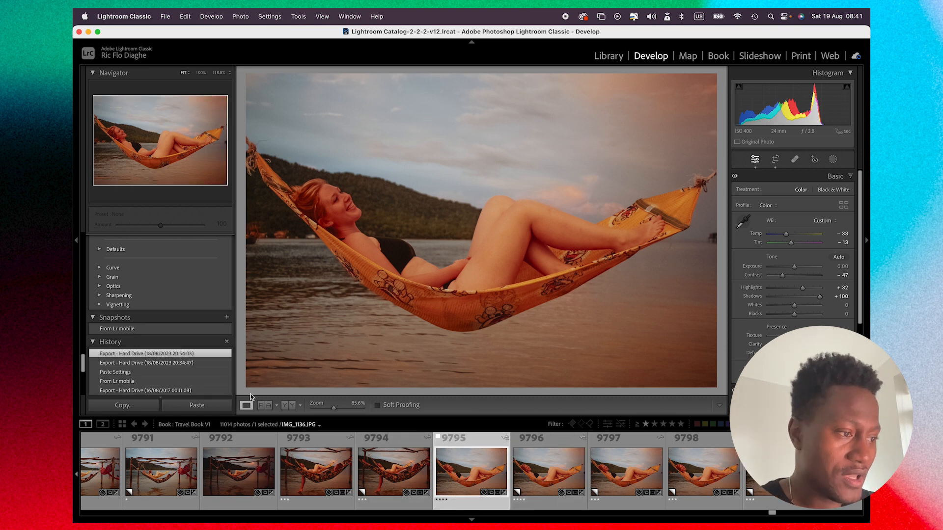
{"action": "scroll", "coordinate": [200, 385], "scroll_direction": "down", "scroll_amount": 2}
{"action": "scroll", "coordinate": [172, 383], "scroll_direction": "down", "scroll_amount": 2}
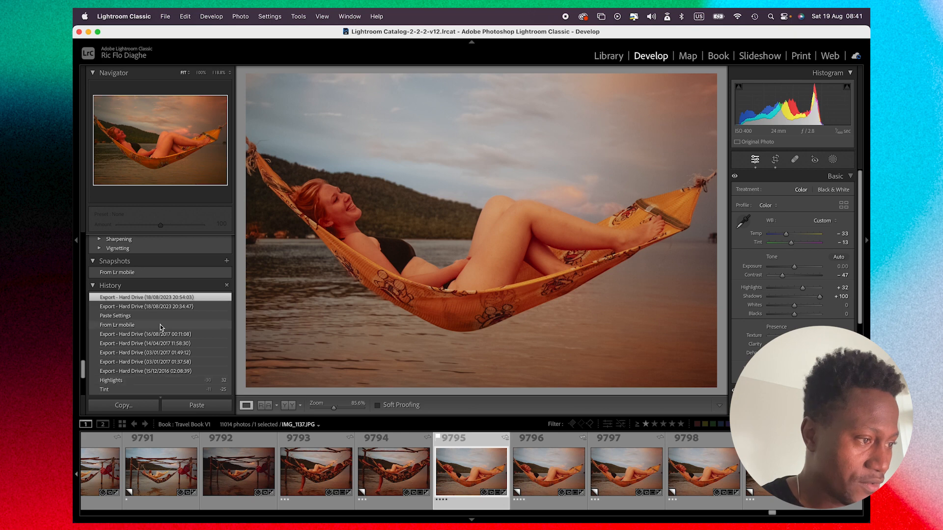
{"action": "scroll", "coordinate": [158, 381], "scroll_direction": "down", "scroll_amount": 1}
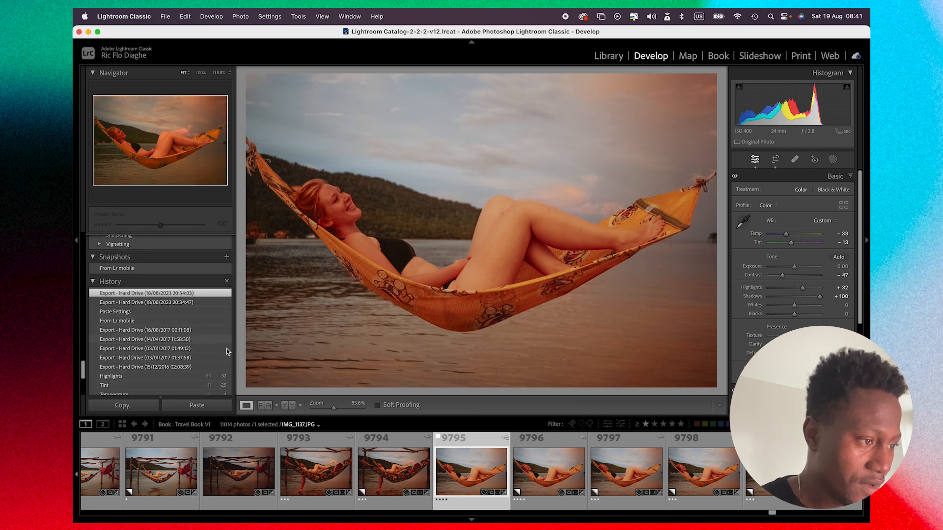
{"action": "scroll", "coordinate": [162, 381], "scroll_direction": "down", "scroll_amount": 3}
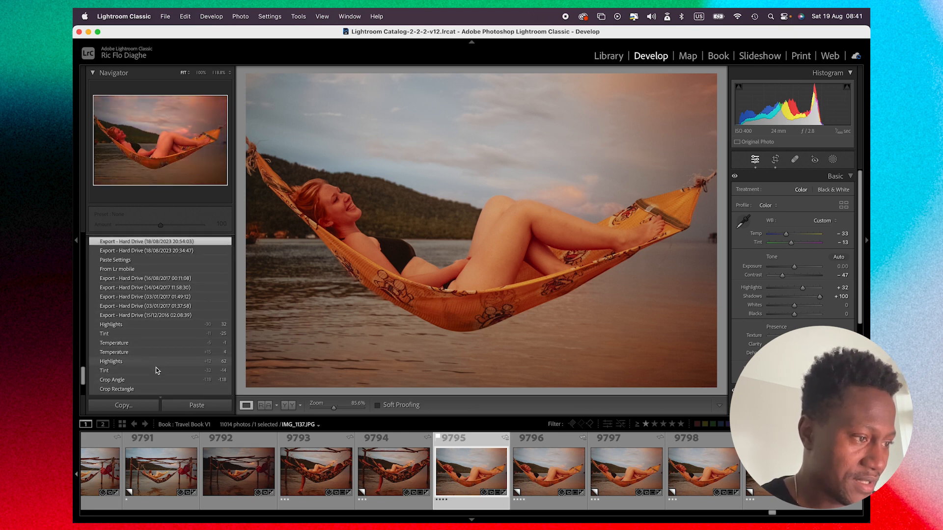
{"action": "scroll", "coordinate": [162, 373], "scroll_direction": "up", "scroll_amount": 5}
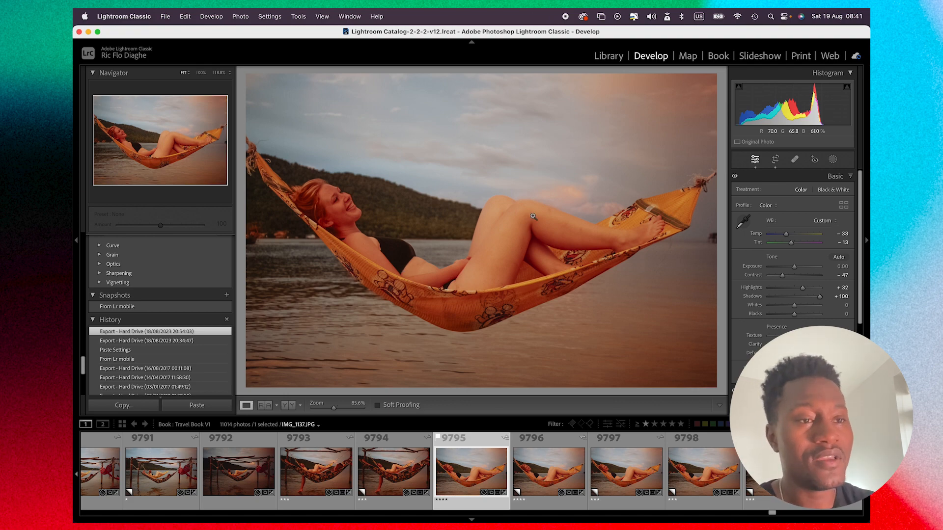
Return to the Library module and look back up through the Travel collections to the list of collection sets.
{"action": "left_click", "coordinate": [606, 54]}
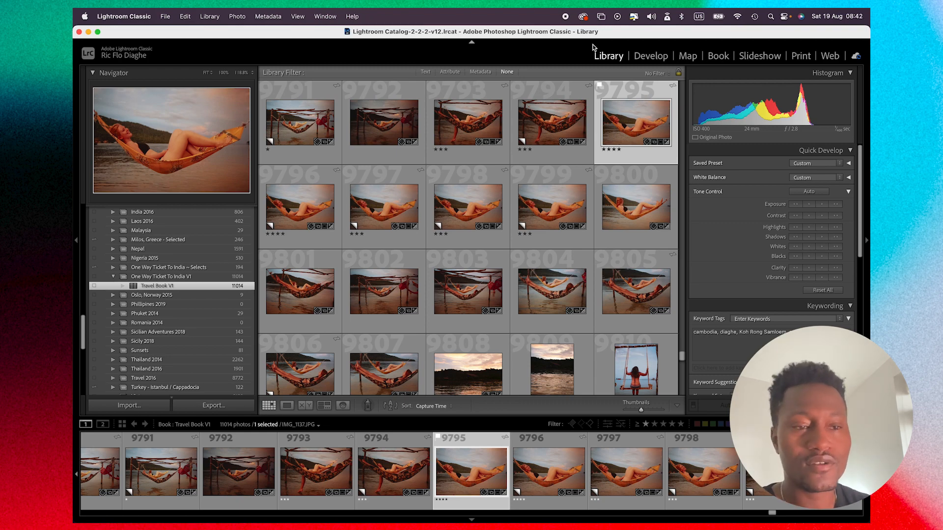
{"action": "scroll", "coordinate": [199, 326], "scroll_direction": "up", "scroll_amount": 5}
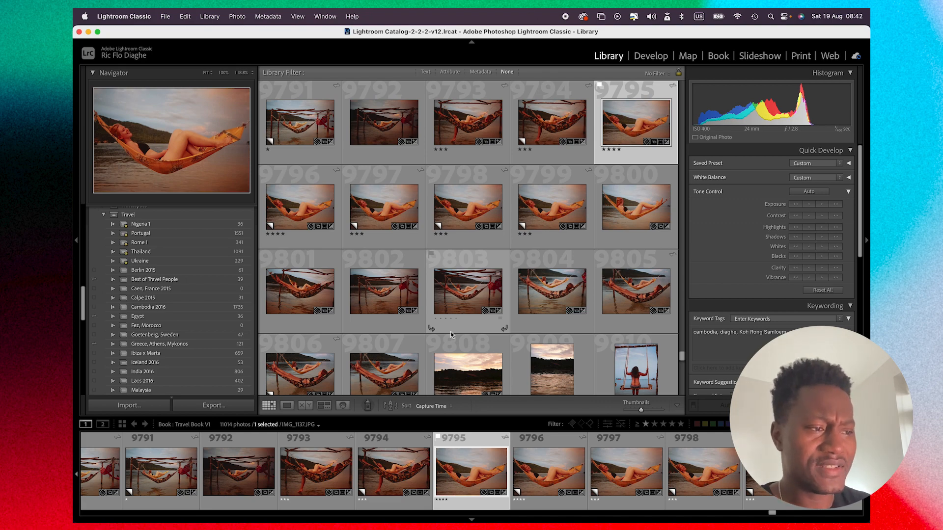
{"action": "scroll", "coordinate": [208, 324], "scroll_direction": "up", "scroll_amount": 5}
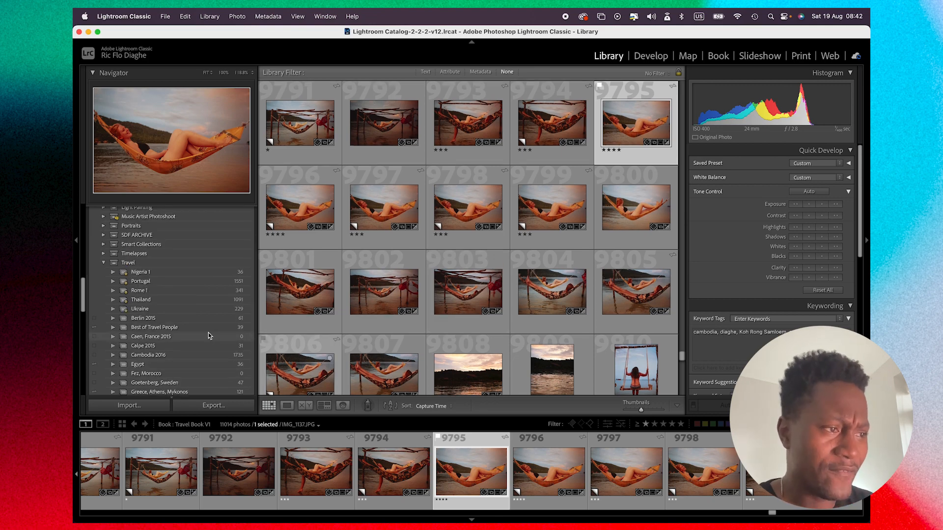
{"action": "scroll", "coordinate": [206, 309], "scroll_direction": "up", "scroll_amount": 10}
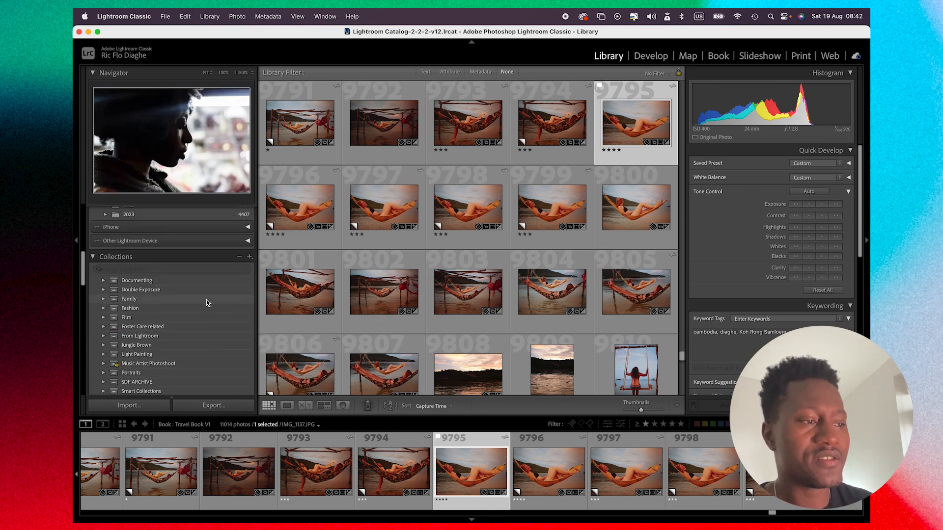
Synchronize the LR LIBRARY 2023 folder, importing new photos through the import dialog and scanning for metadata updates.
{"action": "scroll", "coordinate": [206, 303], "scroll_direction": "up", "scroll_amount": 4}
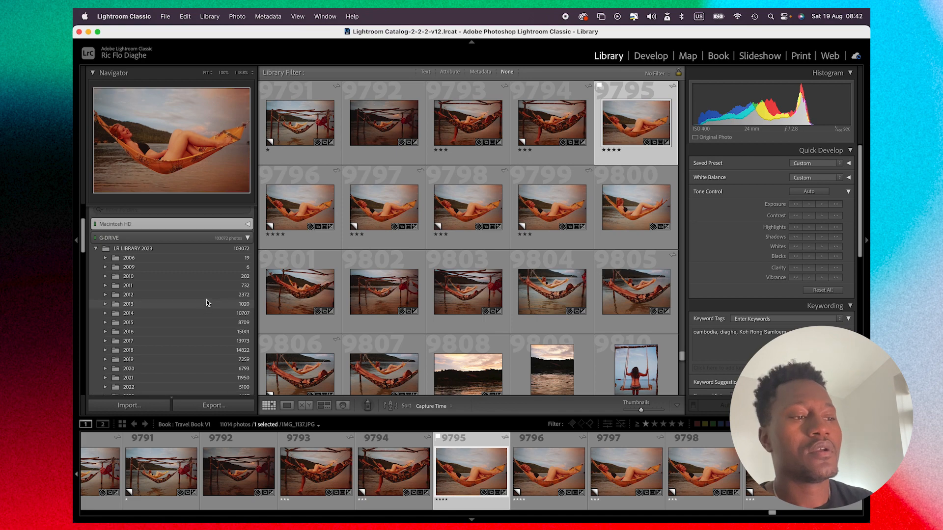
{"action": "scroll", "coordinate": [206, 301], "scroll_direction": "down", "scroll_amount": 2}
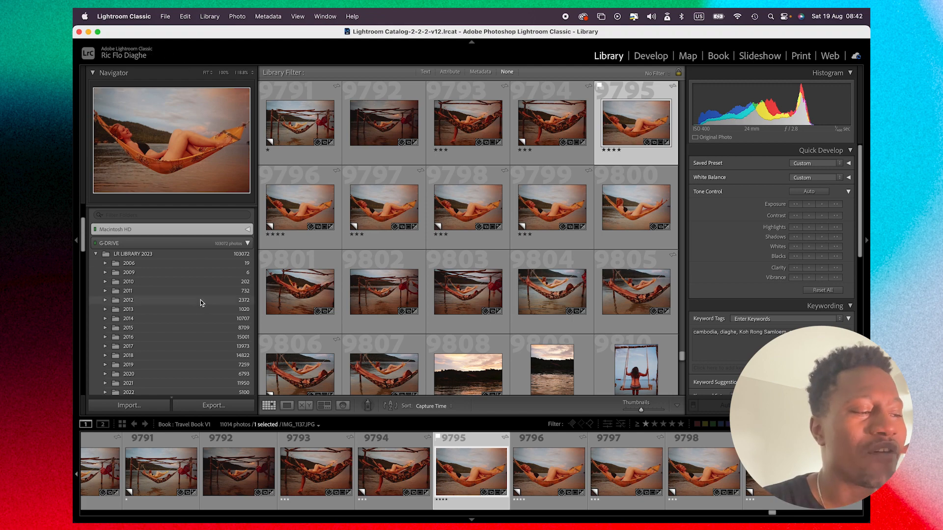
{"action": "mouse_move", "coordinate": [95, 520]}
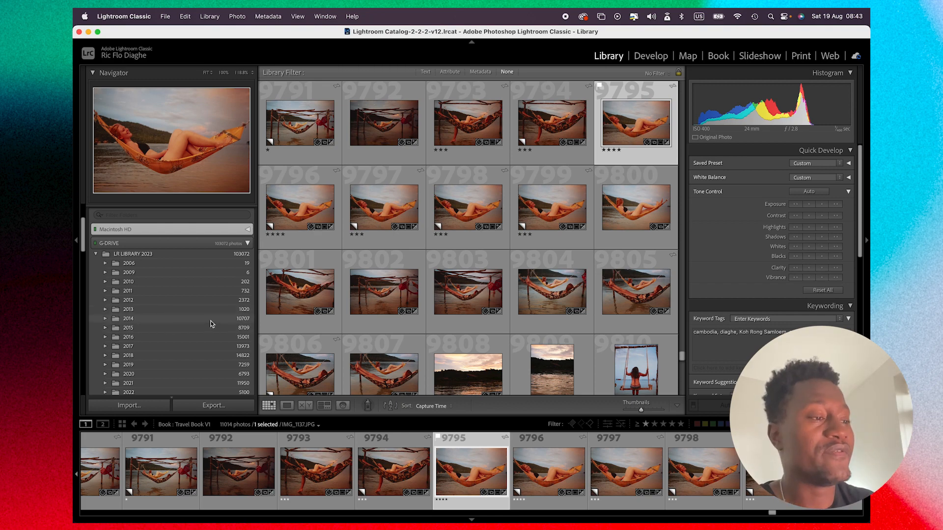
{"action": "left_click", "coordinate": [175, 255]}
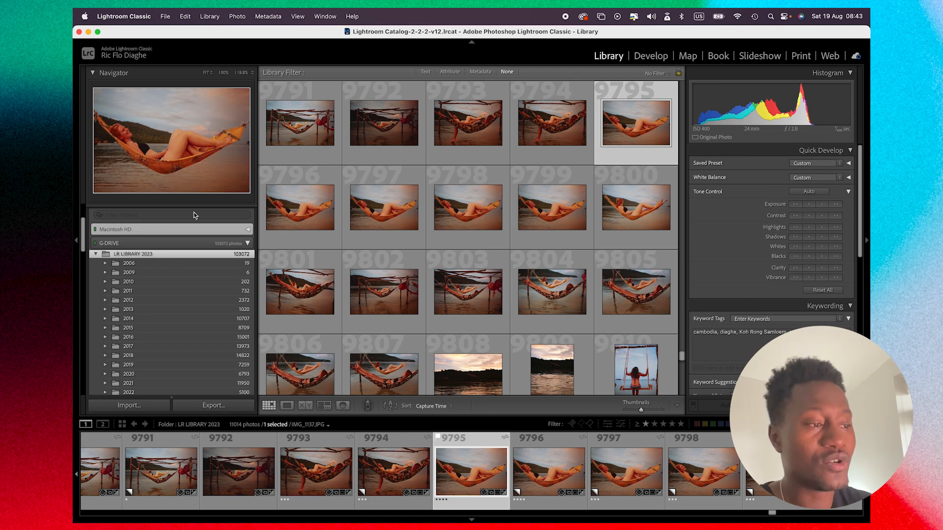
{"action": "left_click", "coordinate": [204, 17]}
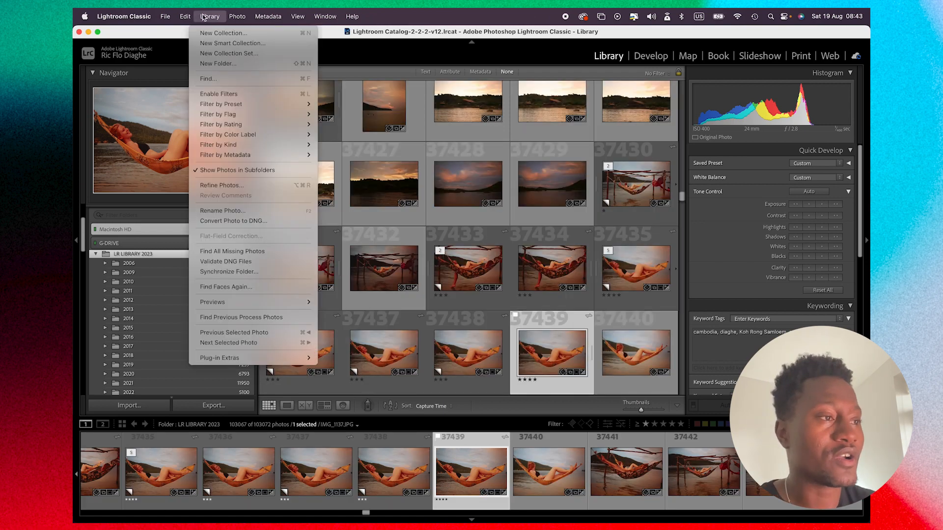
{"action": "left_click", "coordinate": [250, 272]}
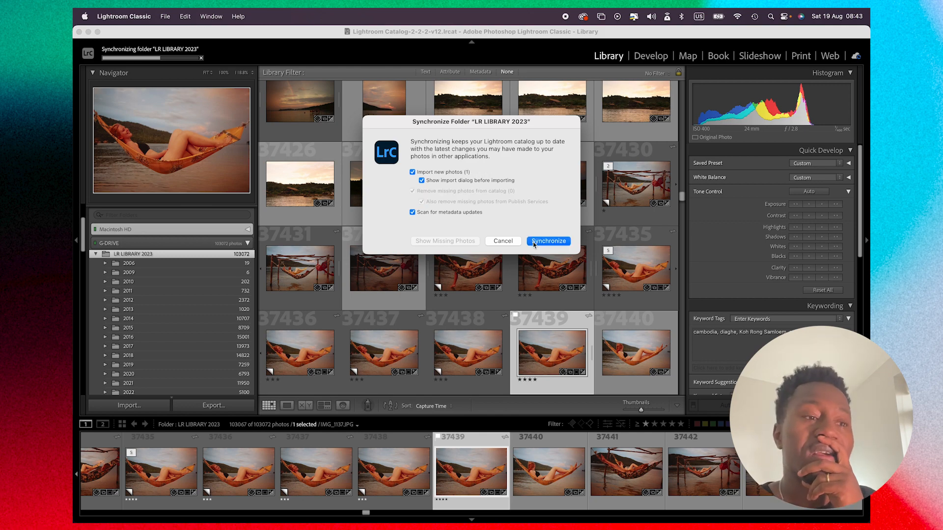
{"action": "left_click", "coordinate": [534, 241]}
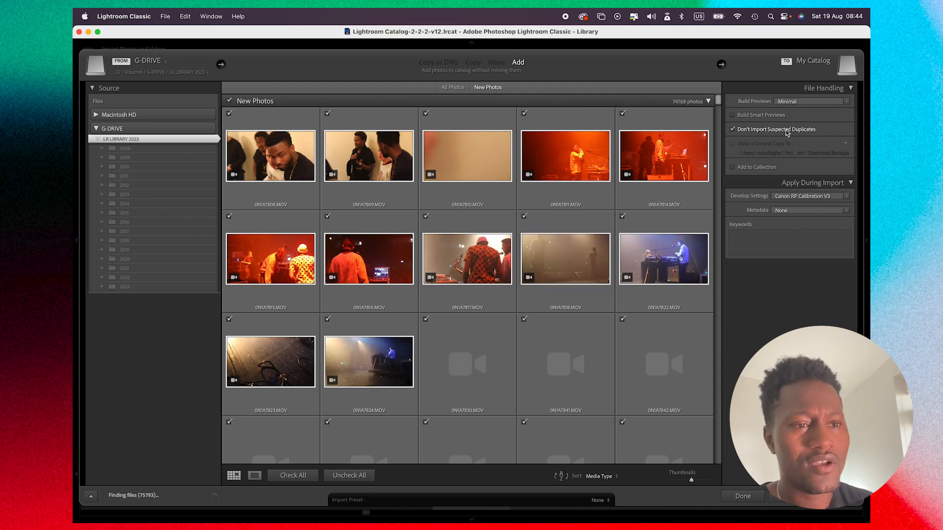
Turn off Don't Import Suspected Duplicates and look through the new videos and photos found in LR LIBRARY 2023.
{"action": "left_click", "coordinate": [785, 130]}
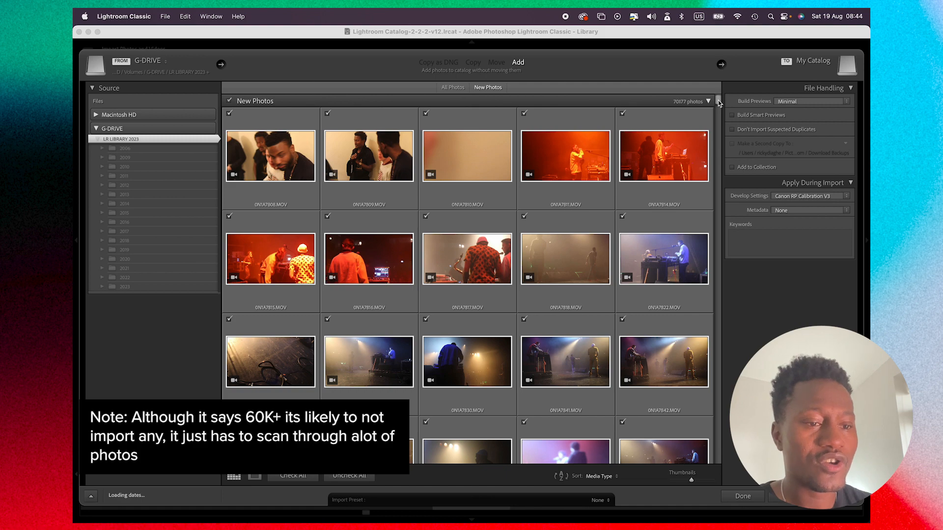
{"action": "left_click_drag", "start_coordinate": [723, 218], "coordinate": [716, 476]}
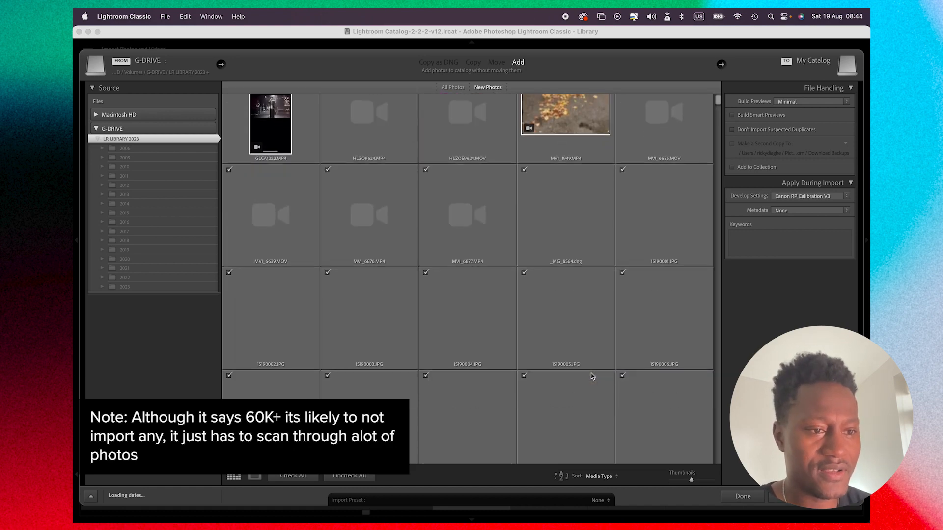
{"action": "scroll", "coordinate": [585, 288], "scroll_direction": "down", "scroll_amount": 2}
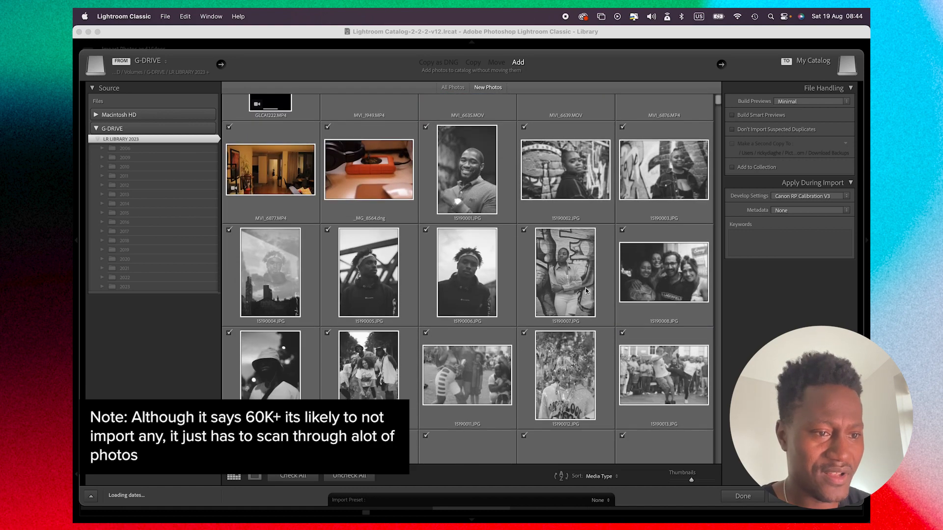
{"action": "scroll", "coordinate": [525, 290], "scroll_direction": "down", "scroll_amount": 10}
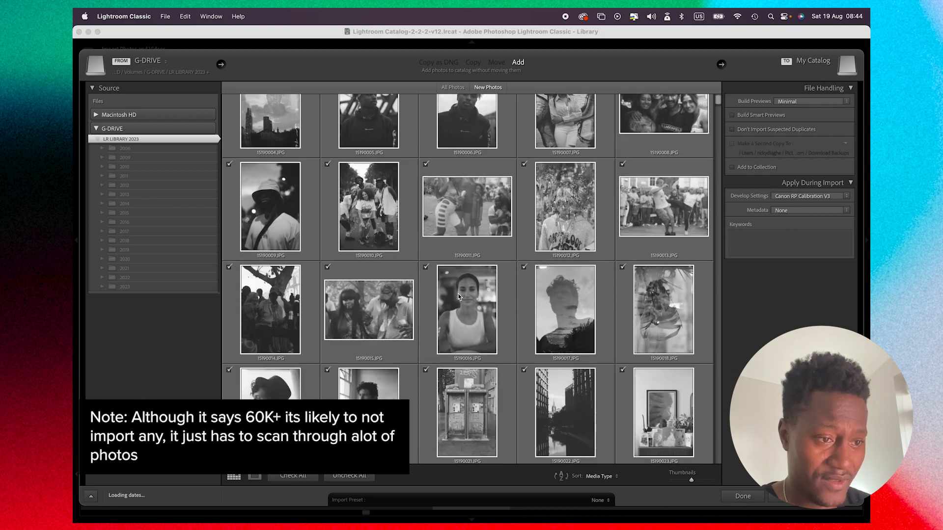
{"action": "scroll", "coordinate": [460, 296], "scroll_direction": "down", "scroll_amount": 2}
{"action": "scroll", "coordinate": [468, 278], "scroll_direction": "down", "scroll_amount": 12}
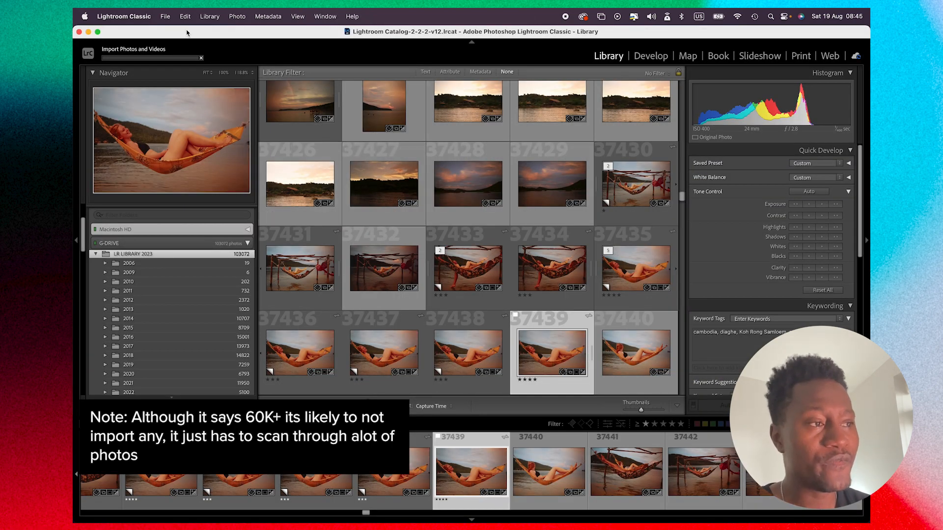
Optimize the catalog from the Performance preferences.
{"action": "left_click", "coordinate": [211, 17]}
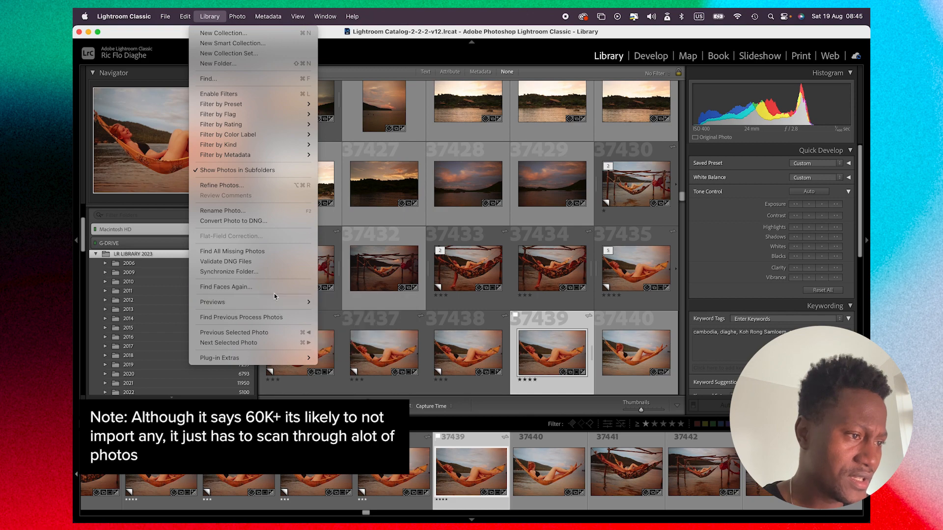
{"action": "mouse_move", "coordinate": [123, 17]}
{"action": "left_click", "coordinate": [139, 48]}
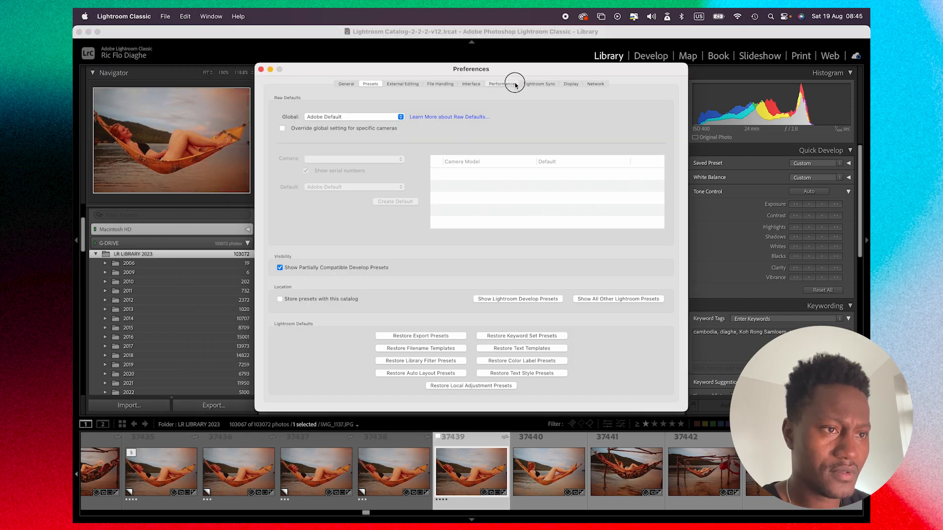
{"action": "left_click", "coordinate": [515, 84]}
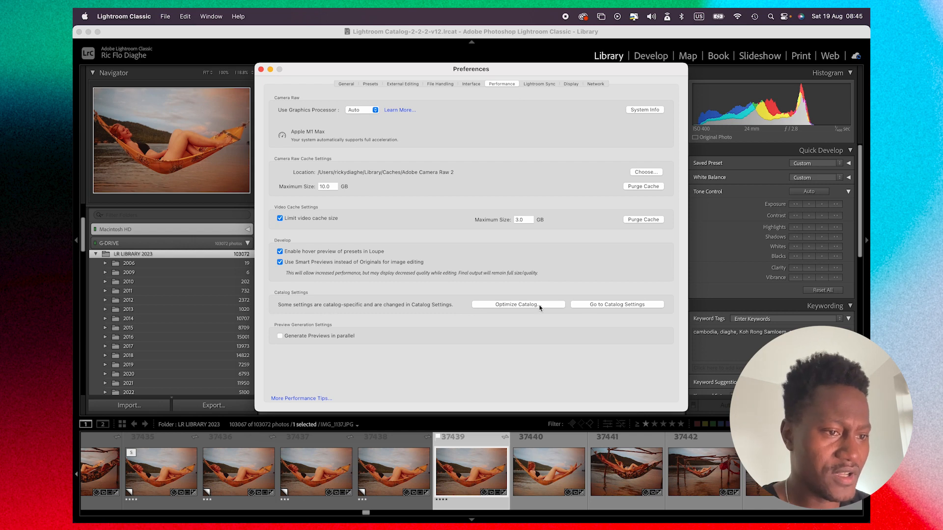
{"action": "left_click", "coordinate": [508, 306]}
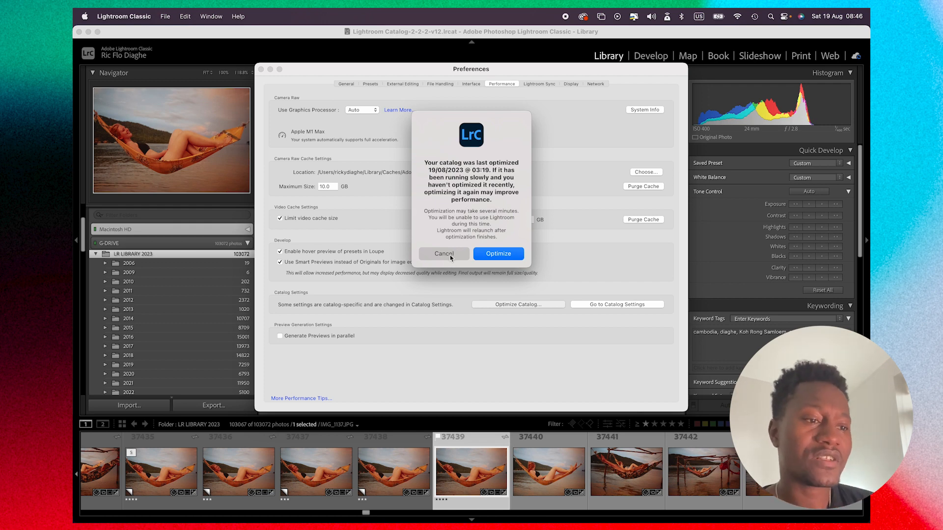
{"action": "left_click", "coordinate": [488, 255]}
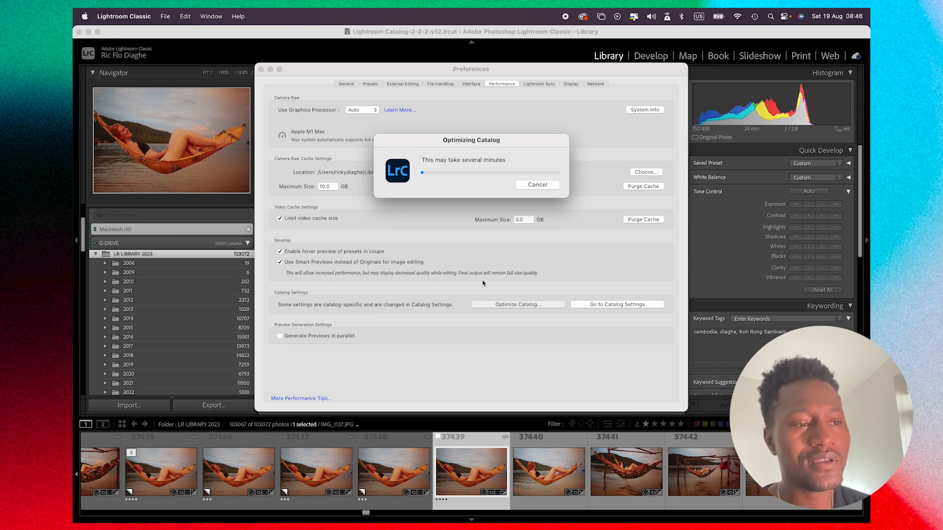
{"action": "left_click", "coordinate": [490, 205]}
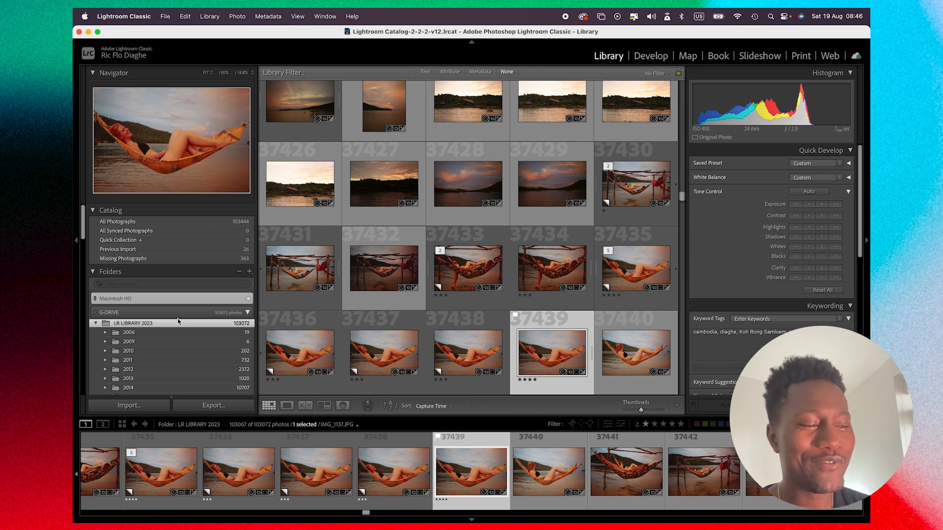
Look through the year folders and turn off Show Photos in Subfolders for LR LIBRARY 2023.
{"action": "scroll", "coordinate": [116, 341], "scroll_direction": "down", "scroll_amount": 5}
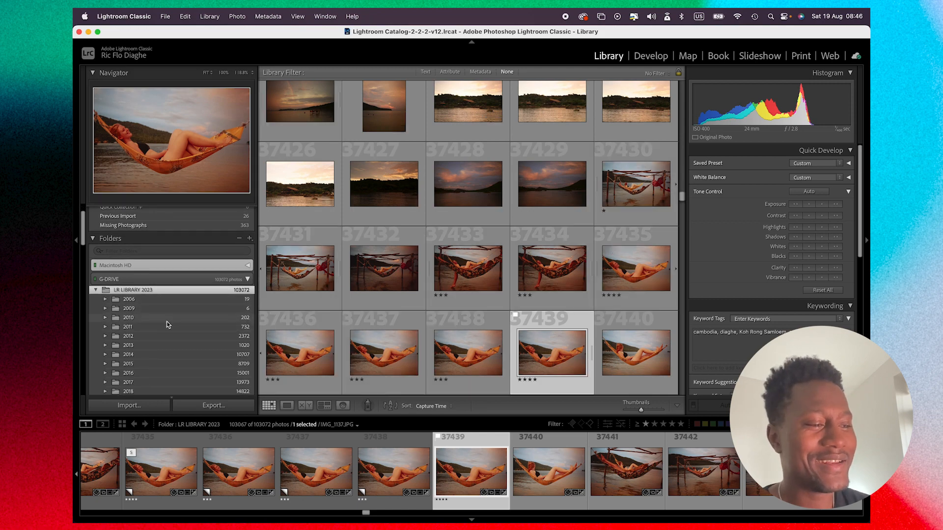
{"action": "scroll", "coordinate": [168, 324], "scroll_direction": "down", "scroll_amount": 2}
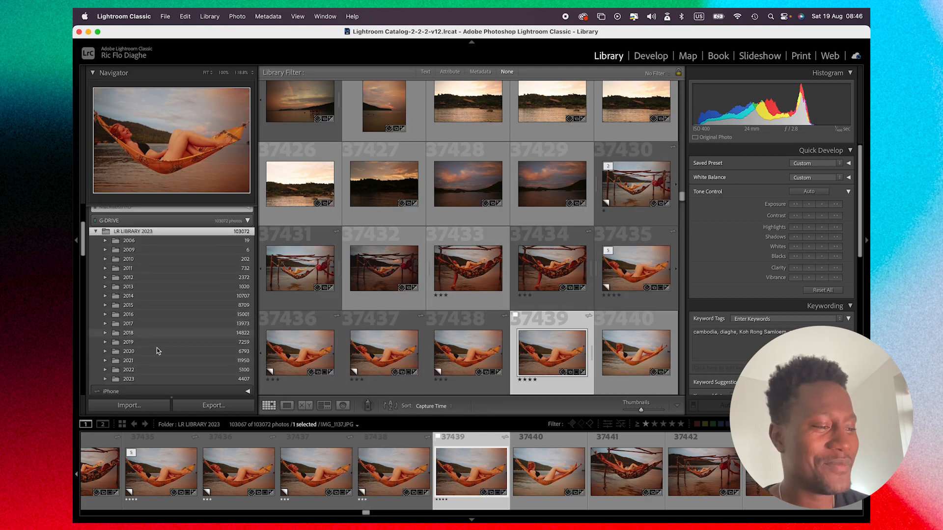
{"action": "scroll", "coordinate": [150, 371], "scroll_direction": "up", "scroll_amount": 2}
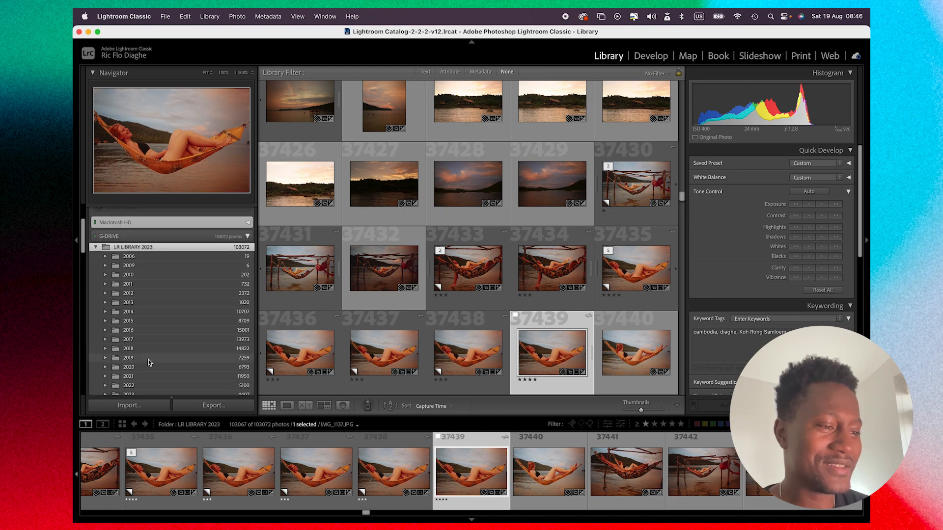
{"action": "scroll", "coordinate": [193, 351], "scroll_direction": "up", "scroll_amount": 2}
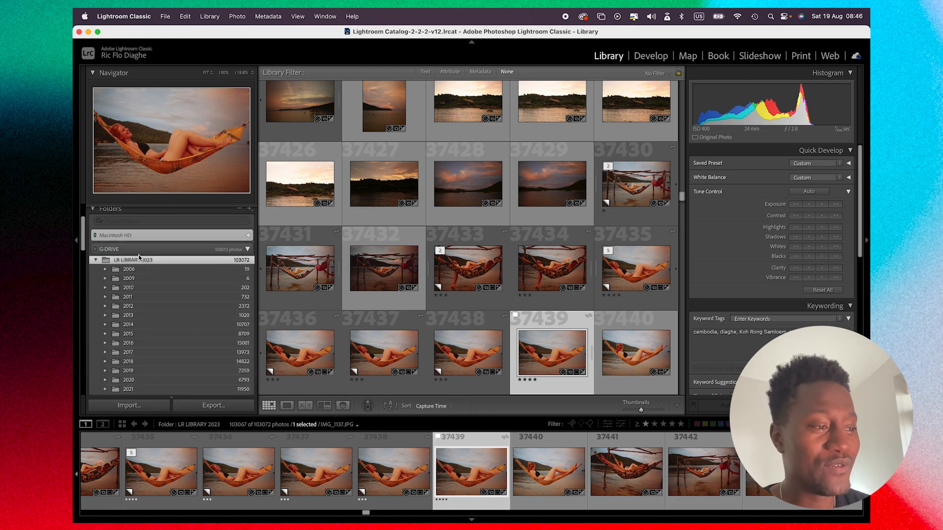
{"action": "left_click", "coordinate": [216, 17]}
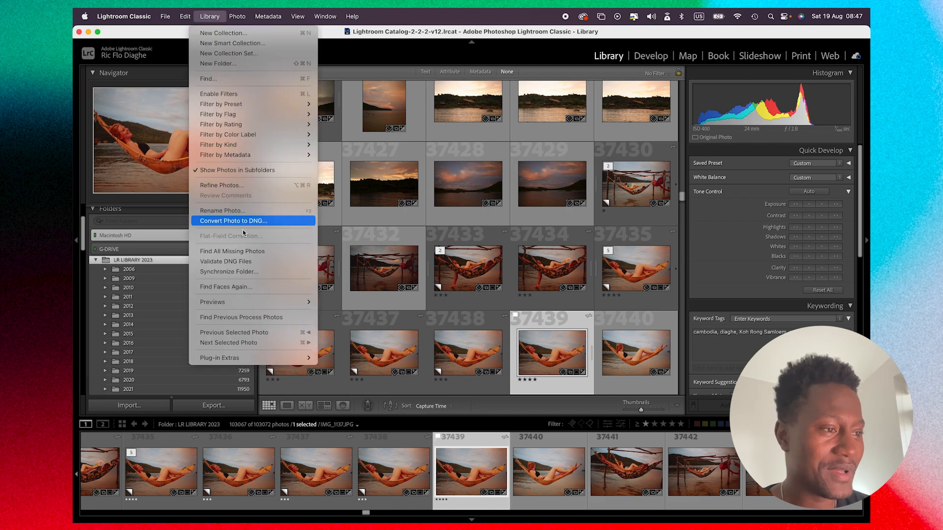
{"action": "left_click", "coordinate": [246, 172]}
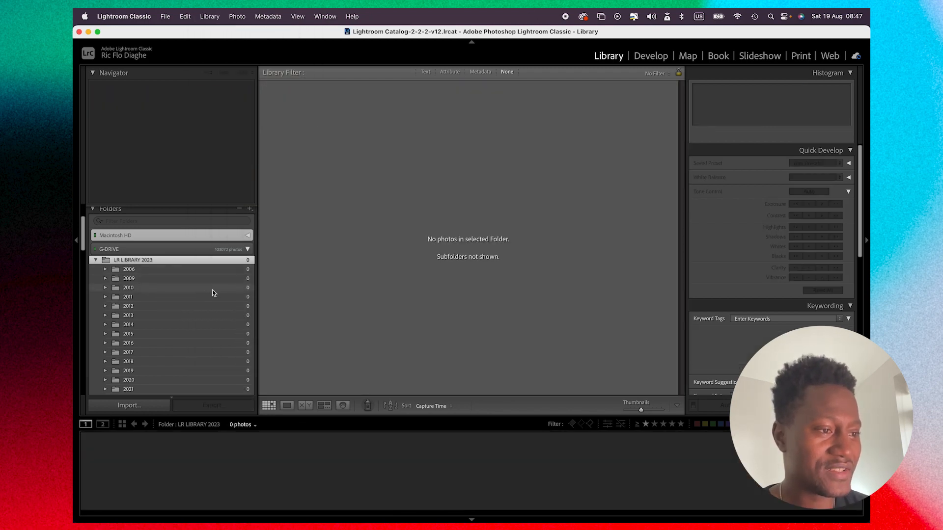
Check the photo counts of the year folders, briefly expanding and collapsing the 2006 and 2023 folders.
{"action": "scroll", "coordinate": [224, 353], "scroll_direction": "down", "scroll_amount": 1}
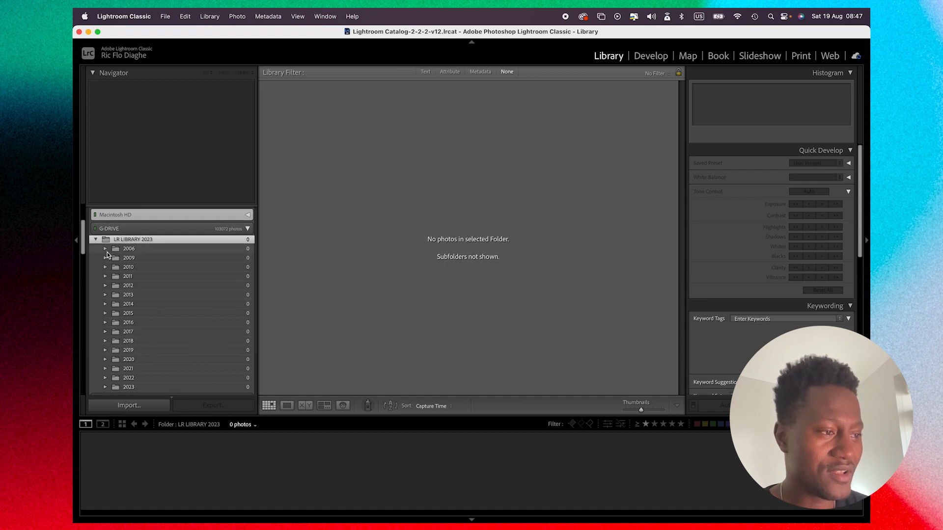
{"action": "left_click", "coordinate": [105, 249]}
{"action": "left_click", "coordinate": [105, 248]}
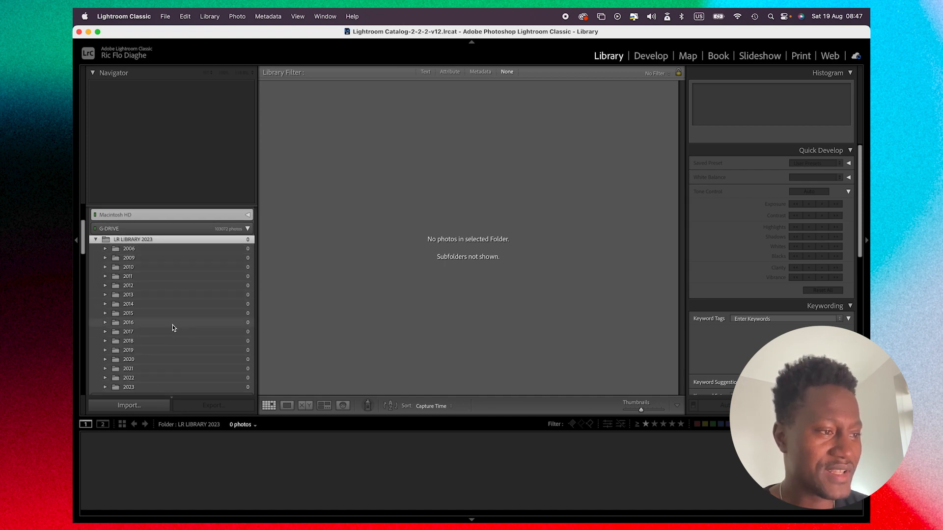
{"action": "scroll", "coordinate": [195, 334], "scroll_direction": "down", "scroll_amount": 2}
{"action": "left_click", "coordinate": [106, 347]}
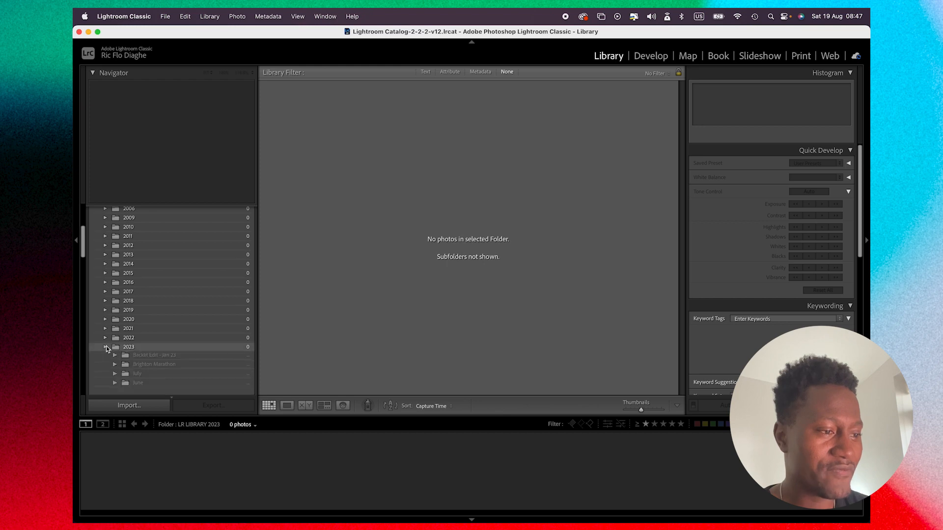
{"action": "left_click", "coordinate": [106, 347]}
{"action": "scroll", "coordinate": [161, 323], "scroll_direction": "up", "scroll_amount": 5}
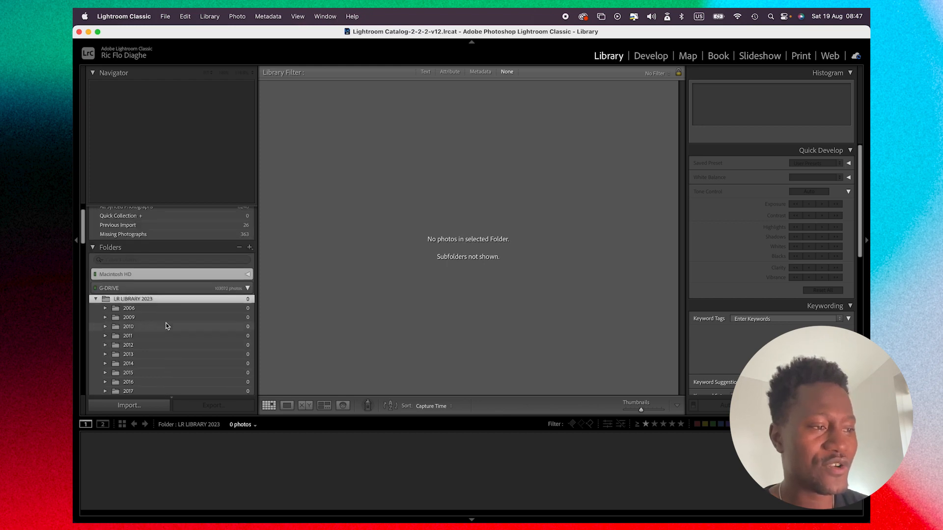
Turn Show Photos in Subfolders back on for LR LIBRARY 2023 and look through the year folders.
{"action": "left_click", "coordinate": [208, 18]}
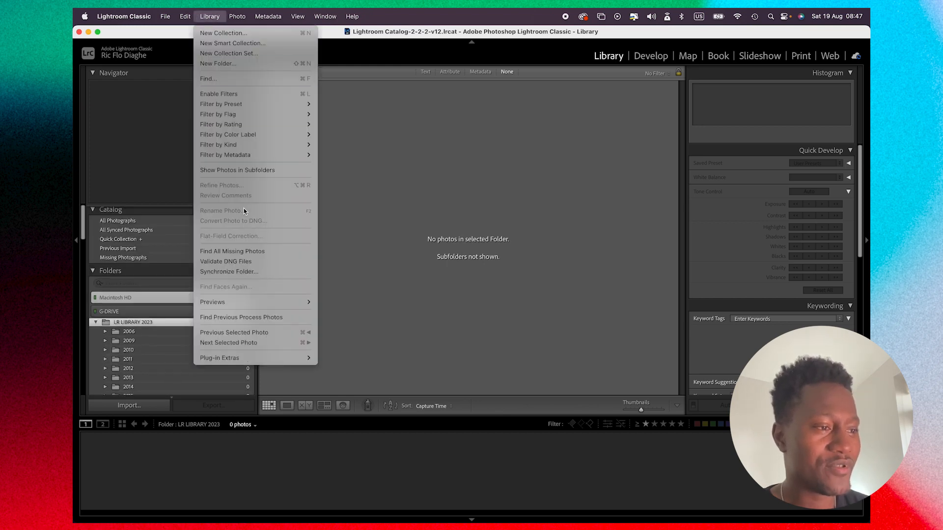
{"action": "left_click", "coordinate": [245, 170]}
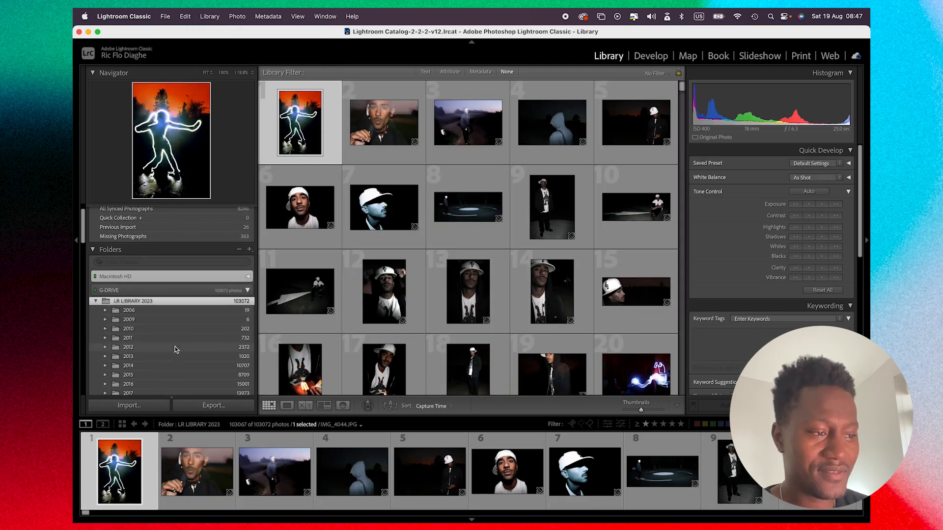
{"action": "scroll", "coordinate": [178, 353], "scroll_direction": "down", "scroll_amount": 2}
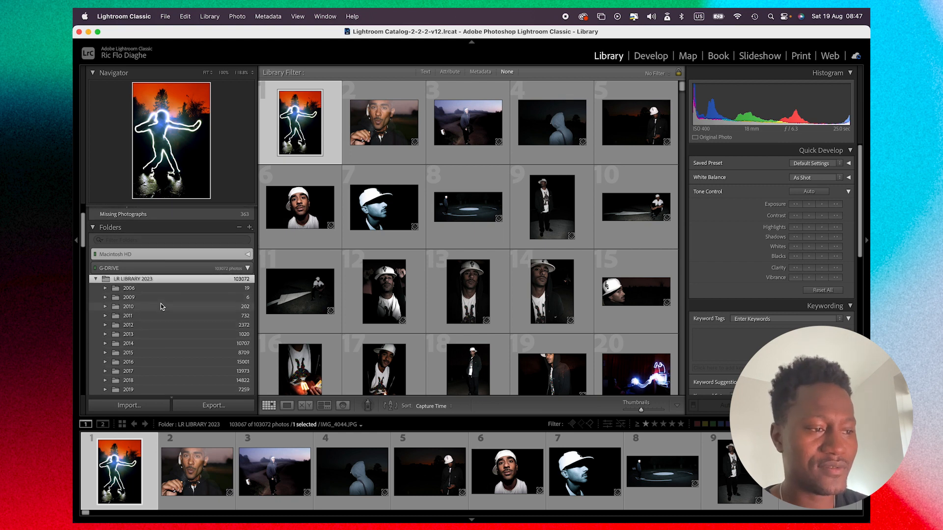
{"action": "scroll", "coordinate": [160, 300], "scroll_direction": "down", "scroll_amount": 3}
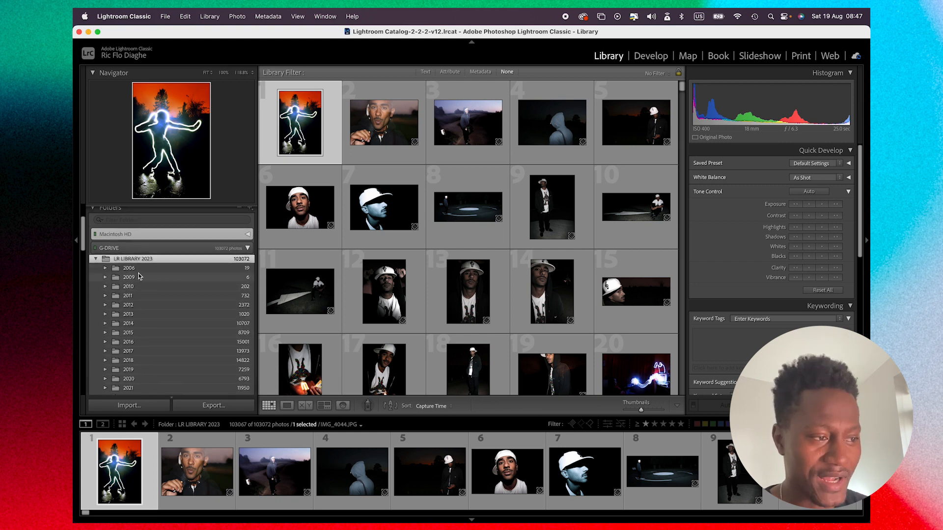
{"action": "scroll", "coordinate": [170, 339], "scroll_direction": "down", "scroll_amount": 2}
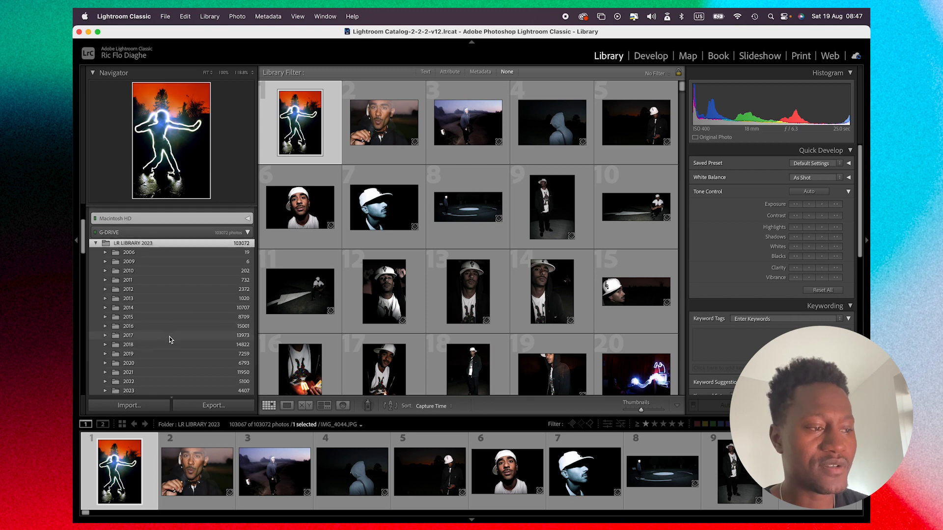
{"action": "scroll", "coordinate": [172, 341], "scroll_direction": "up", "scroll_amount": 5}
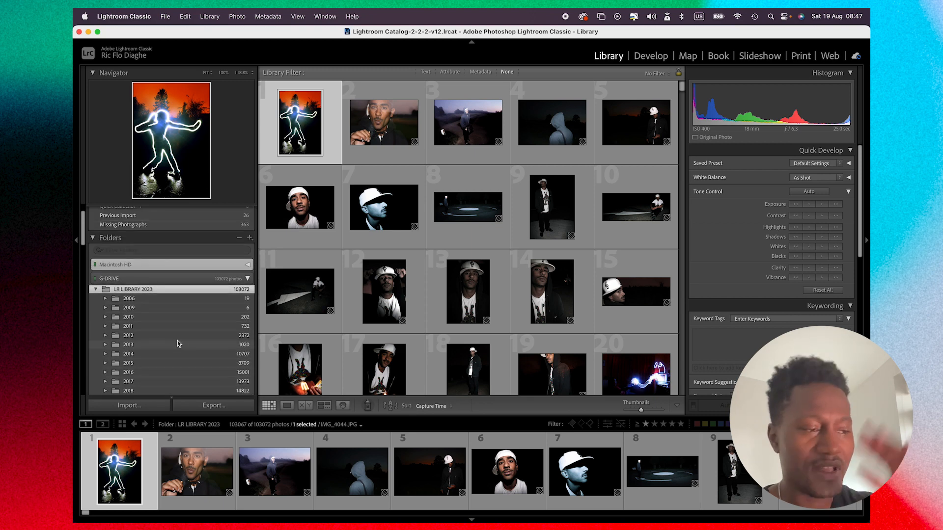
{"action": "scroll", "coordinate": [178, 342], "scroll_direction": "down", "scroll_amount": 2}
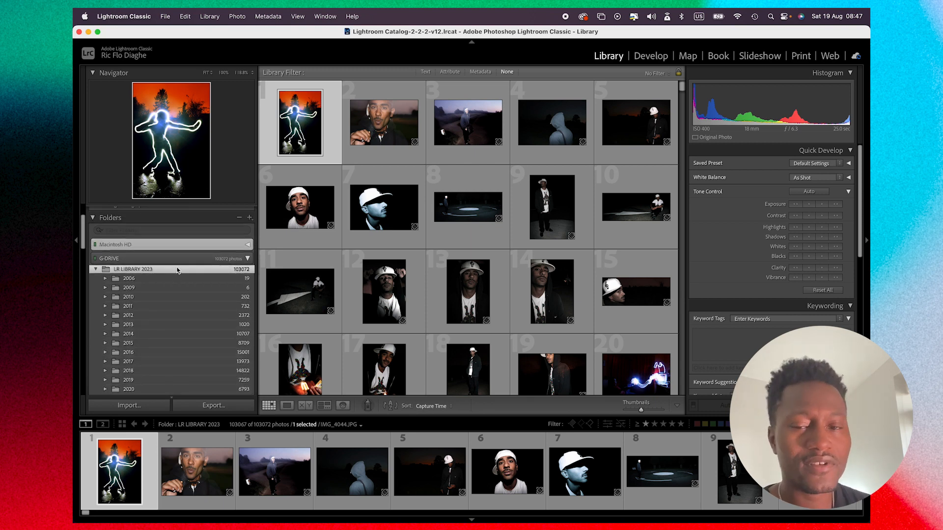